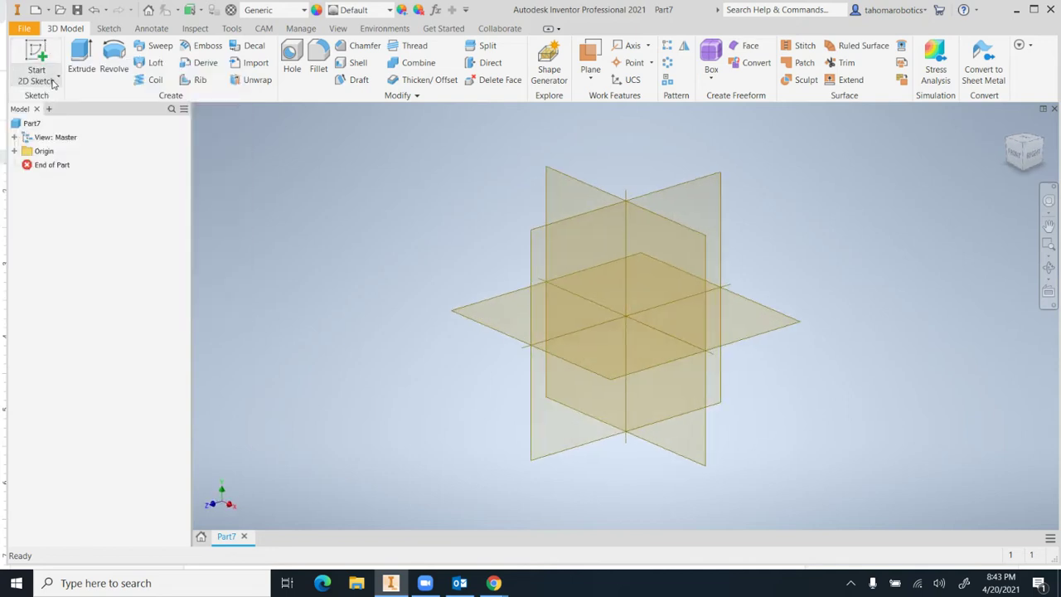
# Start a new 2D sketch on the front (XY) origin plane.
pyautogui.click(57, 77)
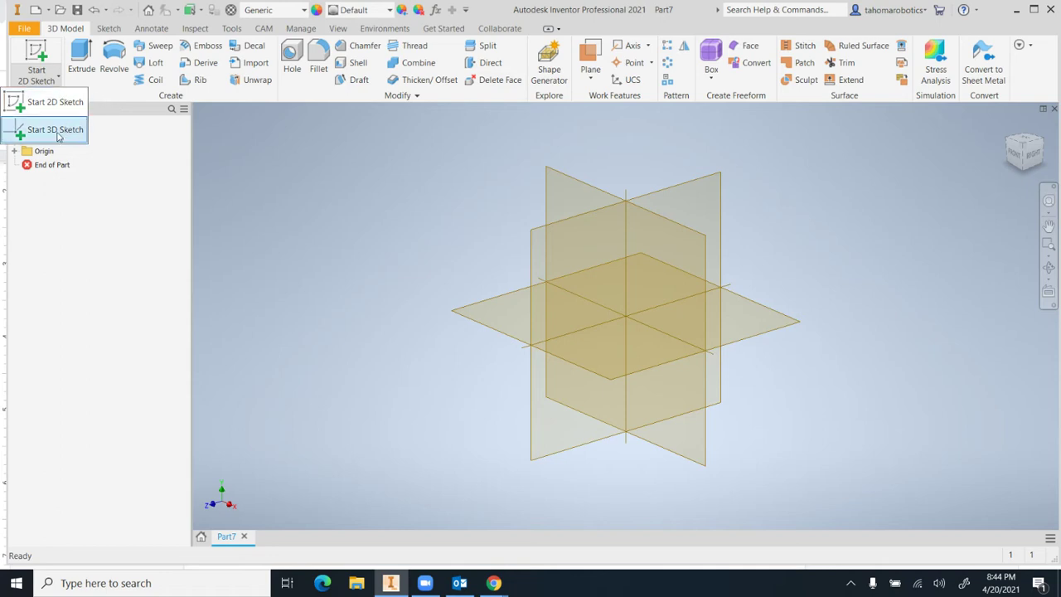
pyautogui.click(39, 50)
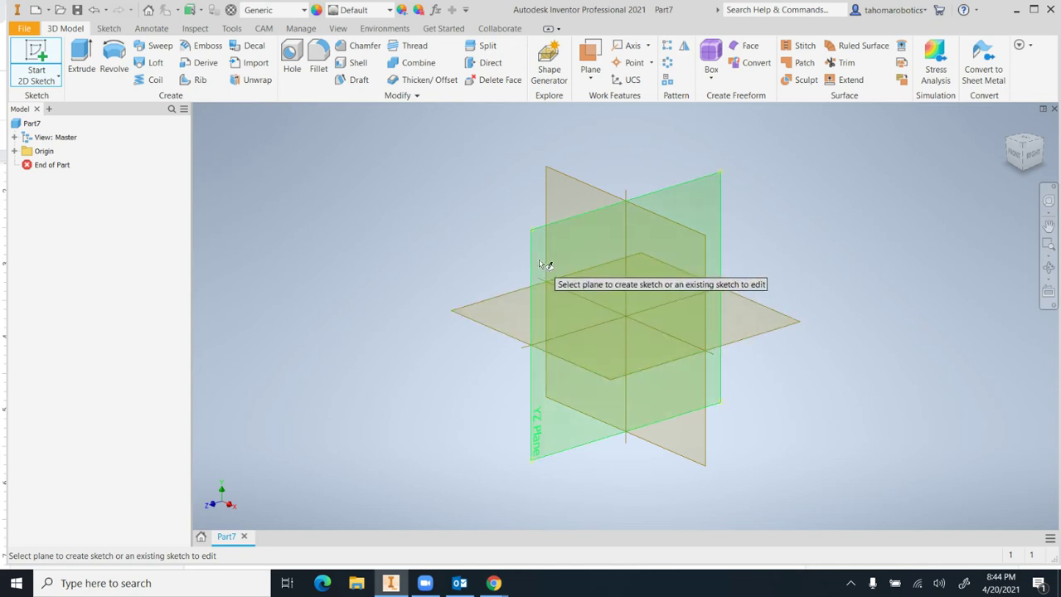
pyautogui.click(557, 193)
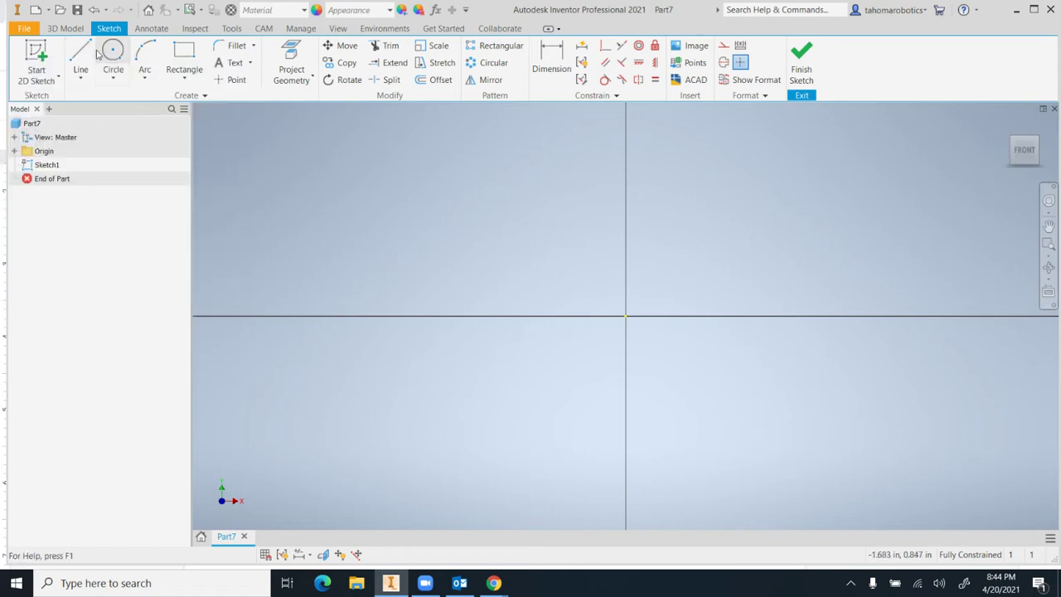
# Sketch a horizontal line about 1.14 in long below the origin and a connected line about 0.91 in long rising at about 137 degrees.
pyautogui.click(80, 57)
pyautogui.click(377, 380)
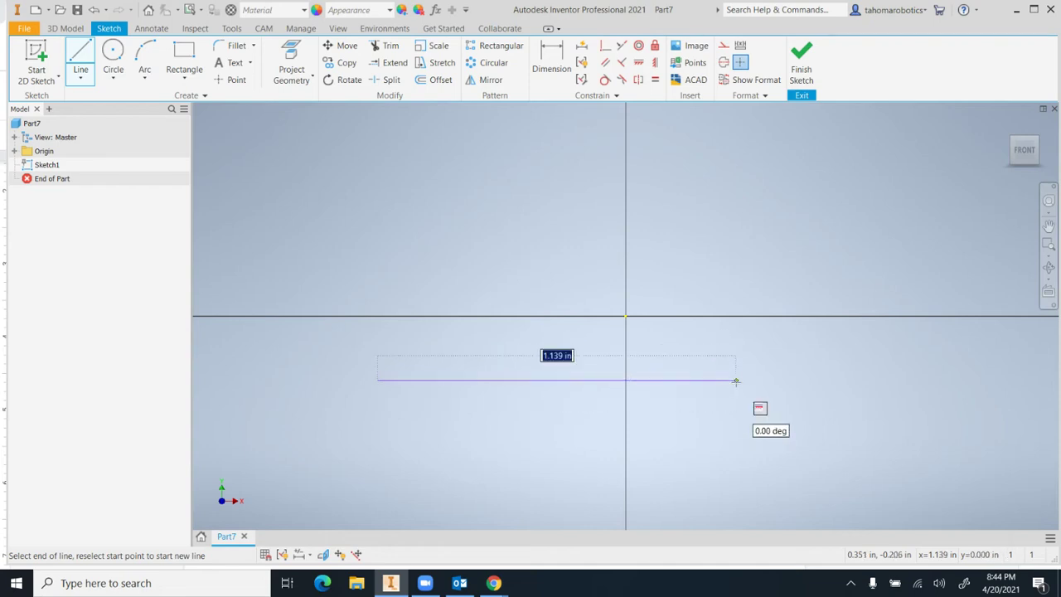
pyautogui.click(735, 381)
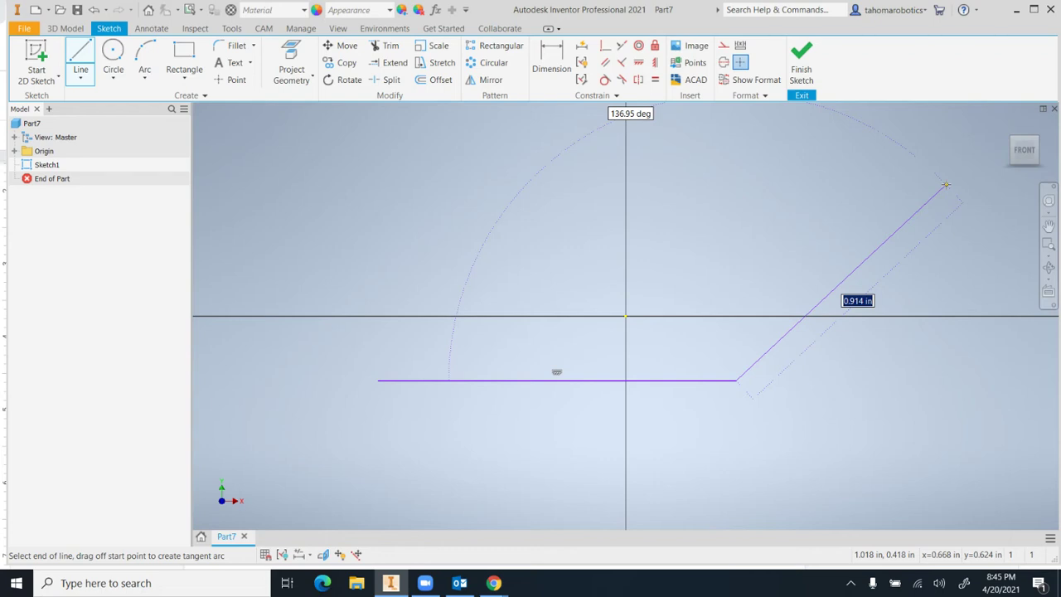
pyautogui.click(945, 184)
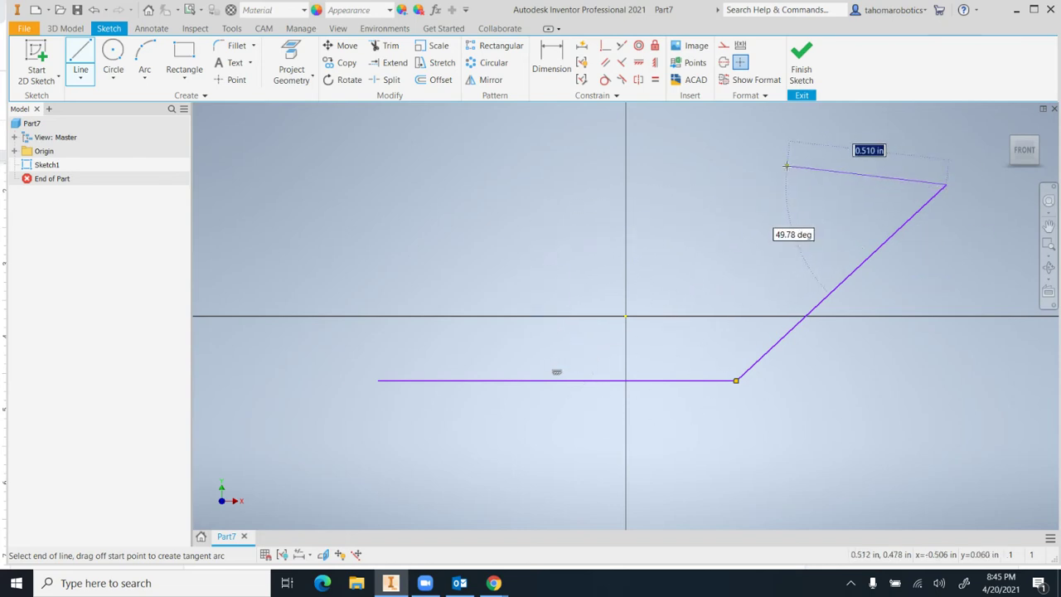
pyautogui.press('Escape')
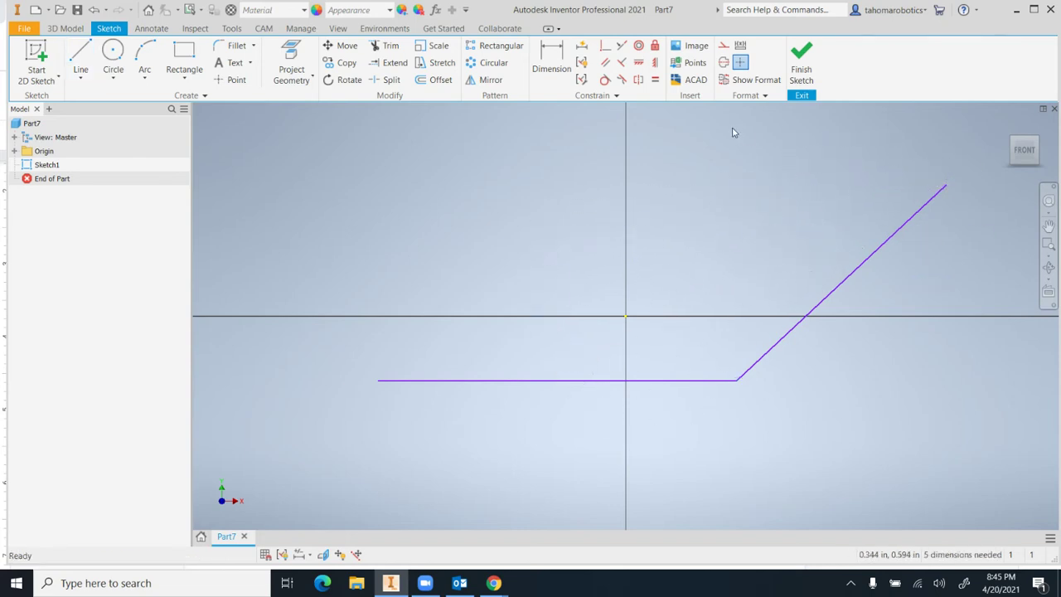
# Dimension the horizontal line's length and set it to 2.25 in.
pyautogui.click(552, 56)
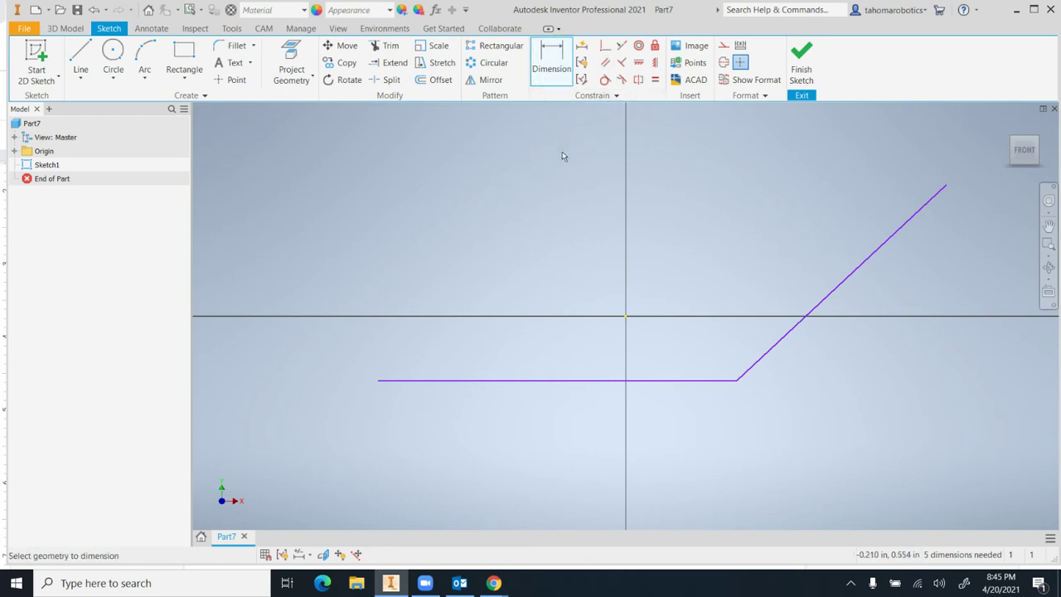
pyautogui.click(534, 382)
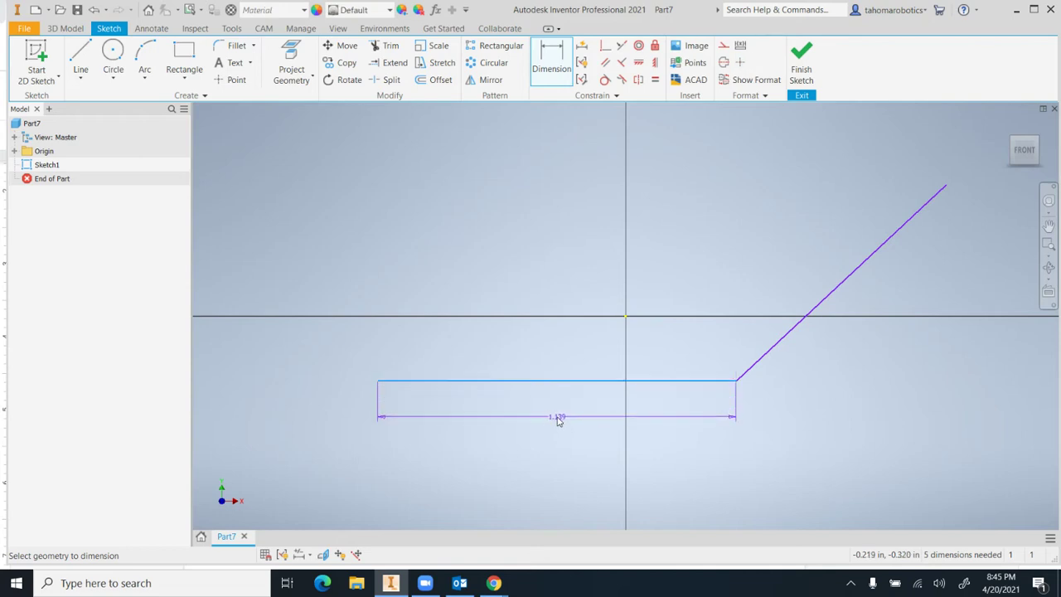
pyautogui.click(559, 421)
pyautogui.write('2.25')
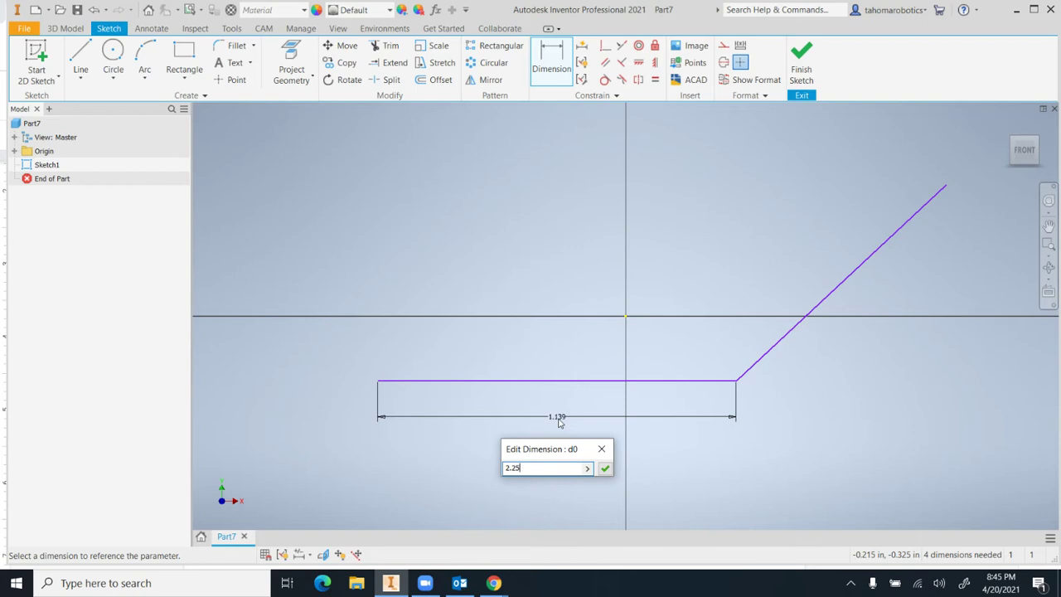
pyautogui.press('Return')
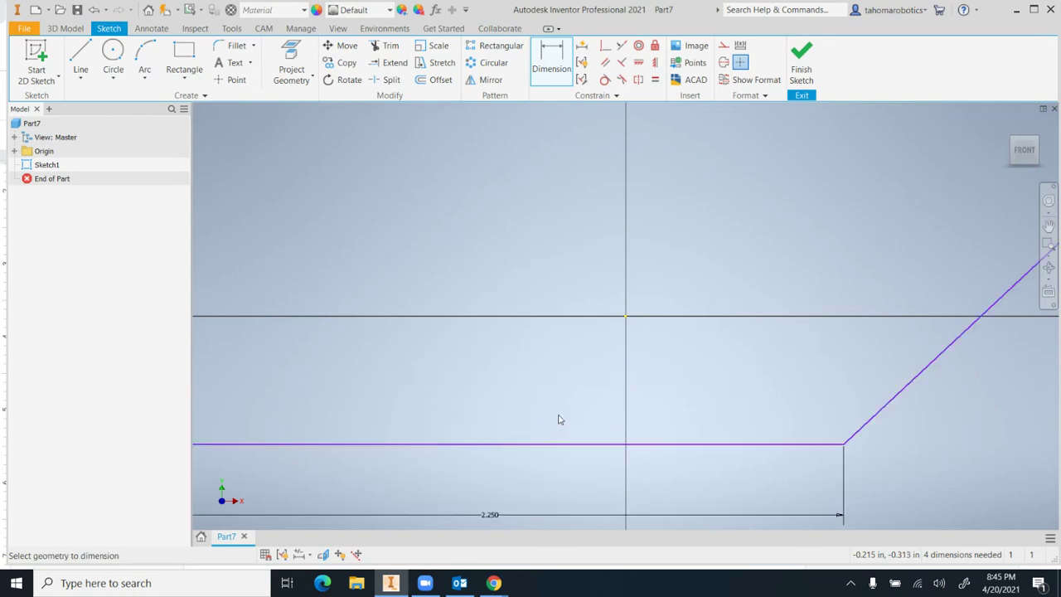
# Zoom in and out on the sketch and frame both lines with a zoom window.
pyautogui.scroll(-2, 571, 400)
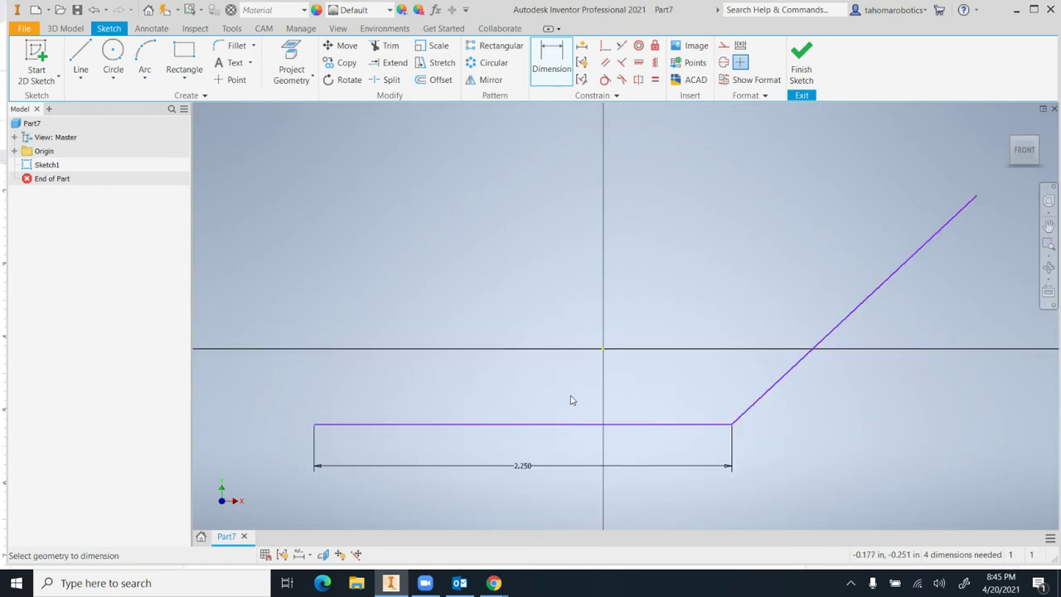
pyautogui.scroll(-2, 563, 390)
pyautogui.scroll(3, 571, 398)
pyautogui.scroll(-2, 571, 398)
pyautogui.scroll(3, 571, 395)
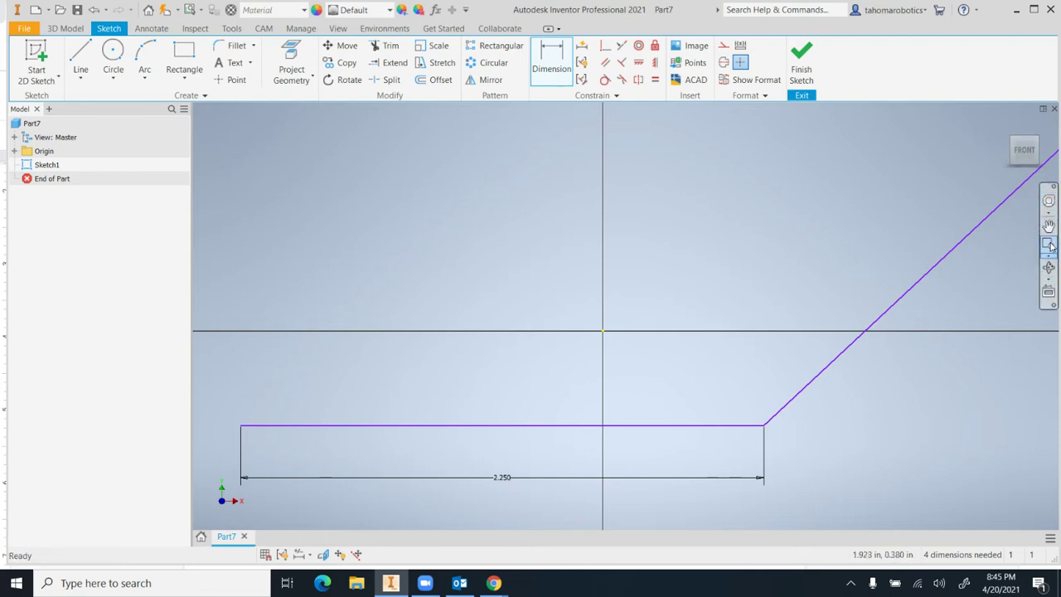
pyautogui.scroll(2, 1050, 247)
pyautogui.scroll(8, 920, 260)
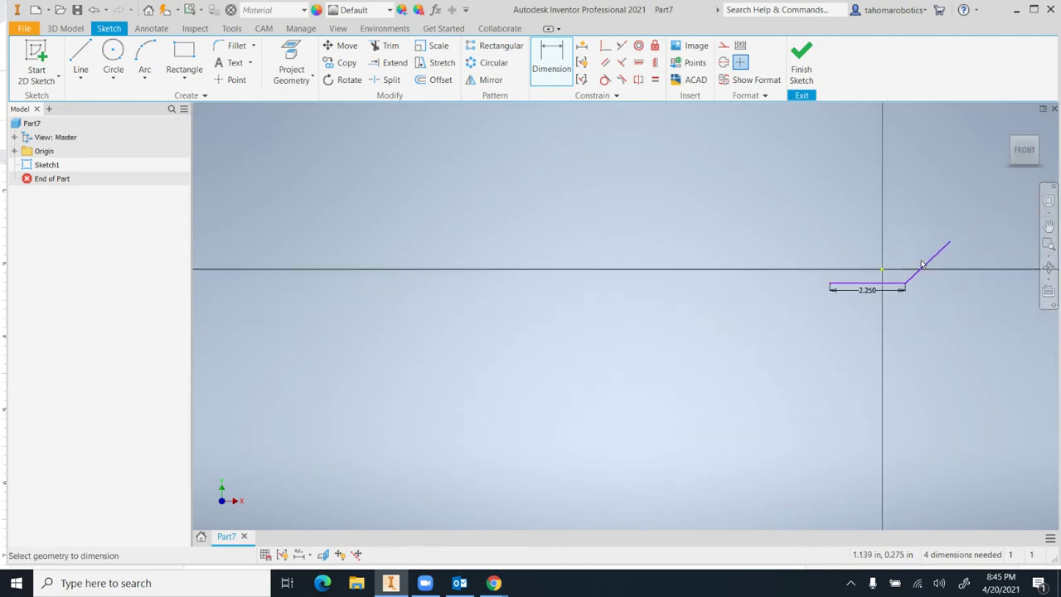
pyautogui.click(1048, 242)
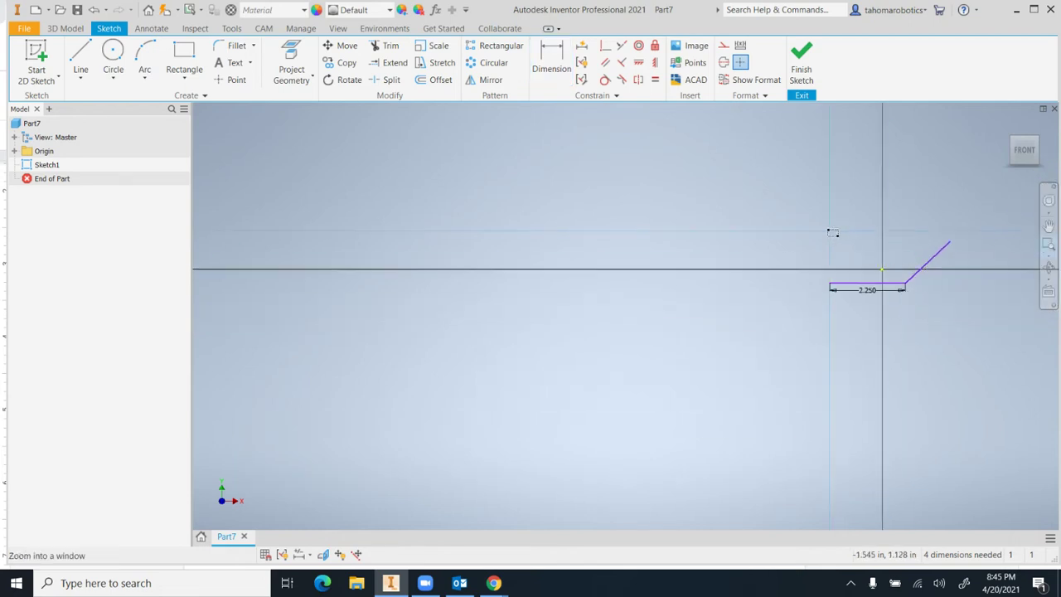
pyautogui.moveTo(812, 211)
pyautogui.mouseDown()
pyautogui.moveTo(929, 332)
pyautogui.moveTo(949, 326)
pyautogui.moveTo(939, 321)
pyautogui.mouseUp()
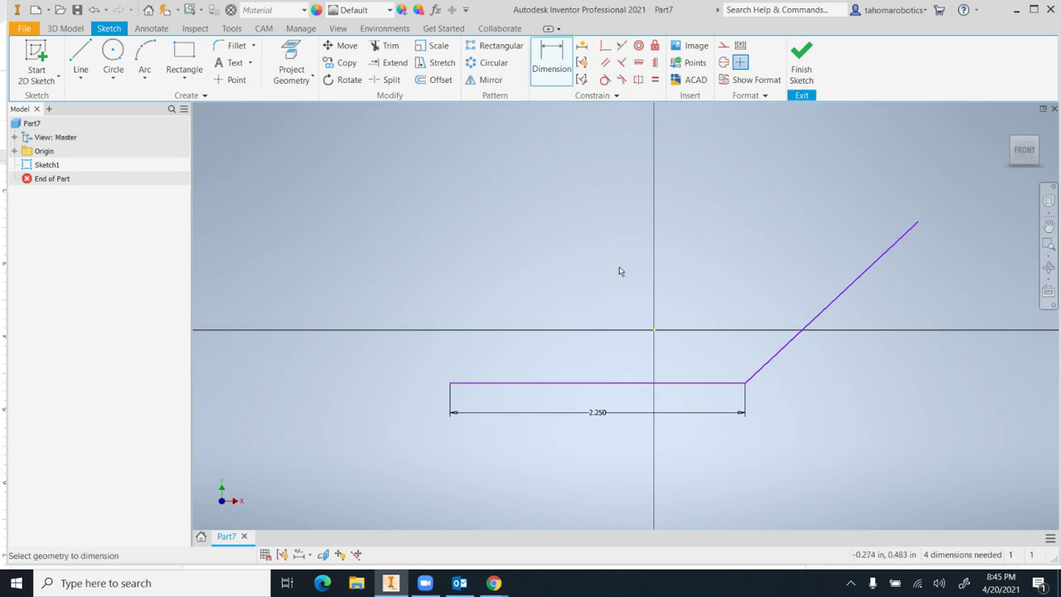
# Pan and orbit around the sketch lines and restore the straight-on front view.
pyautogui.click(1049, 226)
pyautogui.moveTo(744, 301)
pyautogui.mouseDown()
pyautogui.moveTo(517, 320)
pyautogui.moveTo(693, 293)
pyautogui.moveTo(476, 265)
pyautogui.moveTo(739, 290)
pyautogui.moveTo(745, 302)
pyautogui.mouseUp()
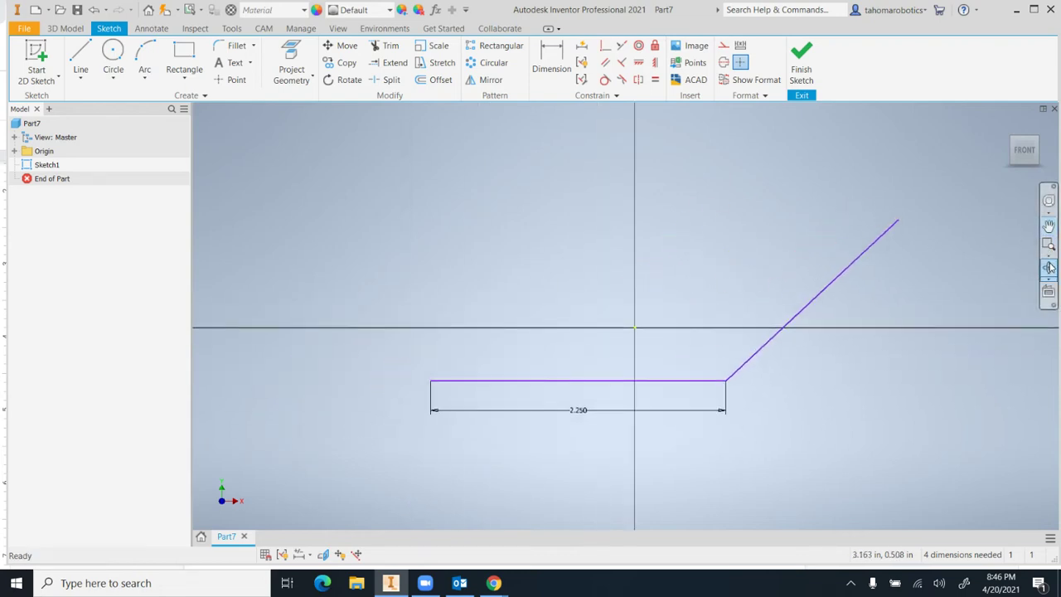
pyautogui.click(1049, 268)
pyautogui.moveTo(633, 367)
pyautogui.mouseDown()
pyautogui.moveTo(597, 326)
pyautogui.moveTo(650, 339)
pyautogui.moveTo(639, 355)
pyautogui.mouseUp()
pyautogui.click(1024, 155)
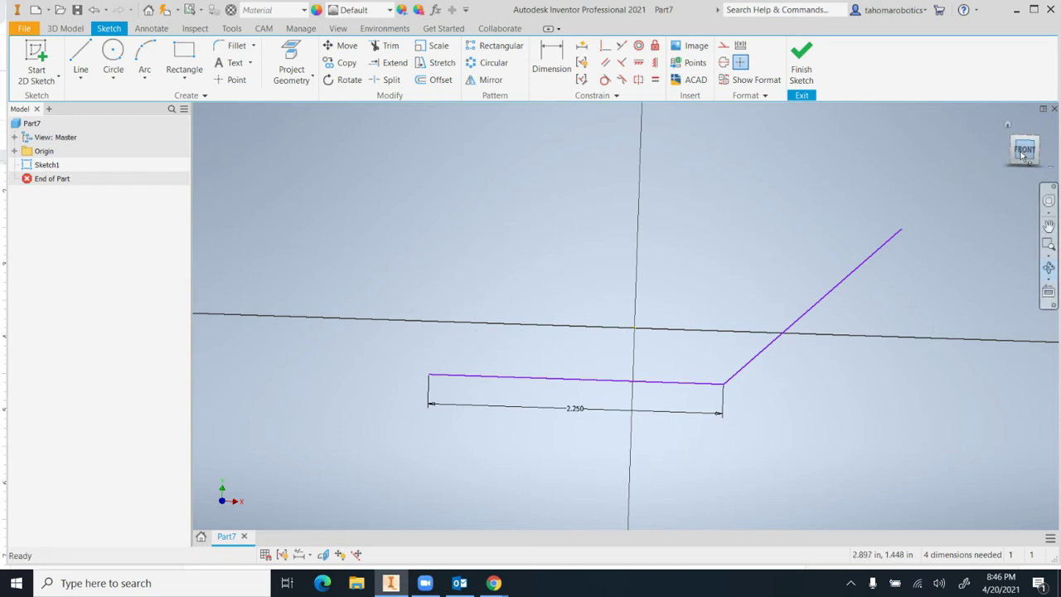
pyautogui.click(1018, 158)
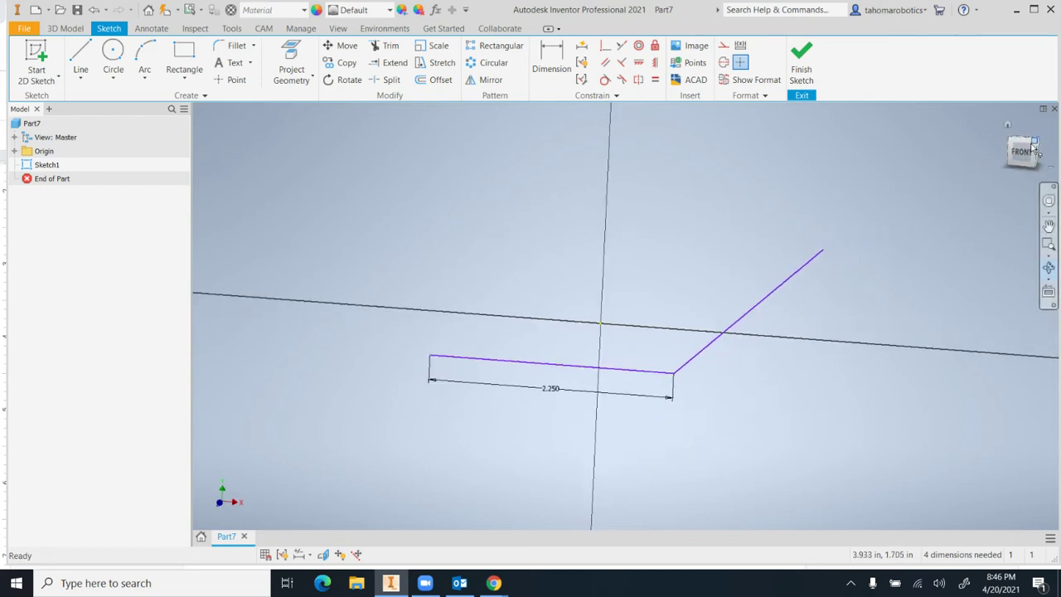
pyautogui.moveTo(1023, 153); pyautogui.dragTo(1018, 161)
pyautogui.click(1018, 162)
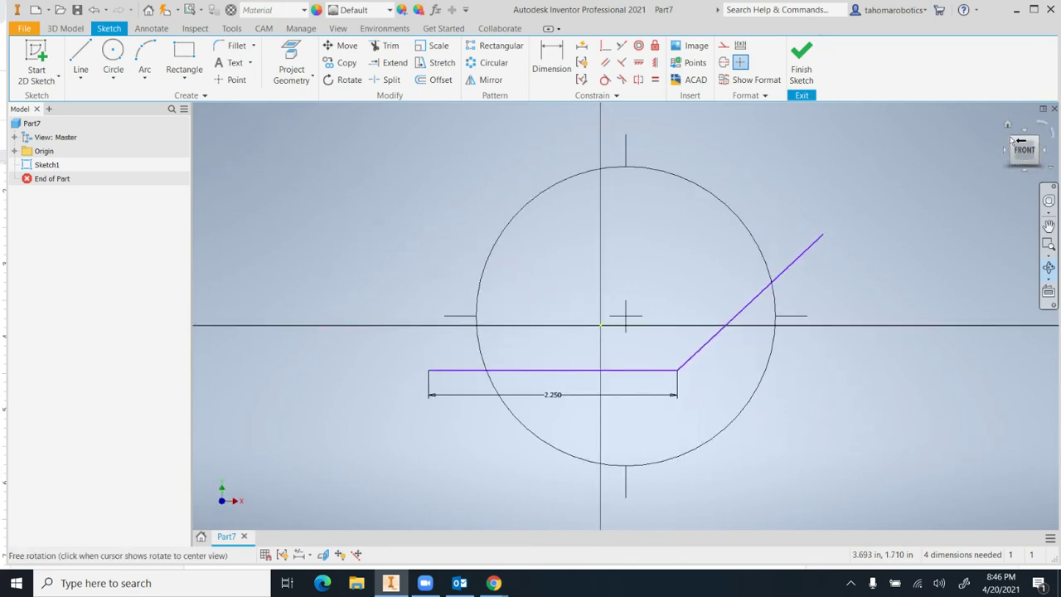
pyautogui.click(1010, 140)
pyautogui.click(1031, 161)
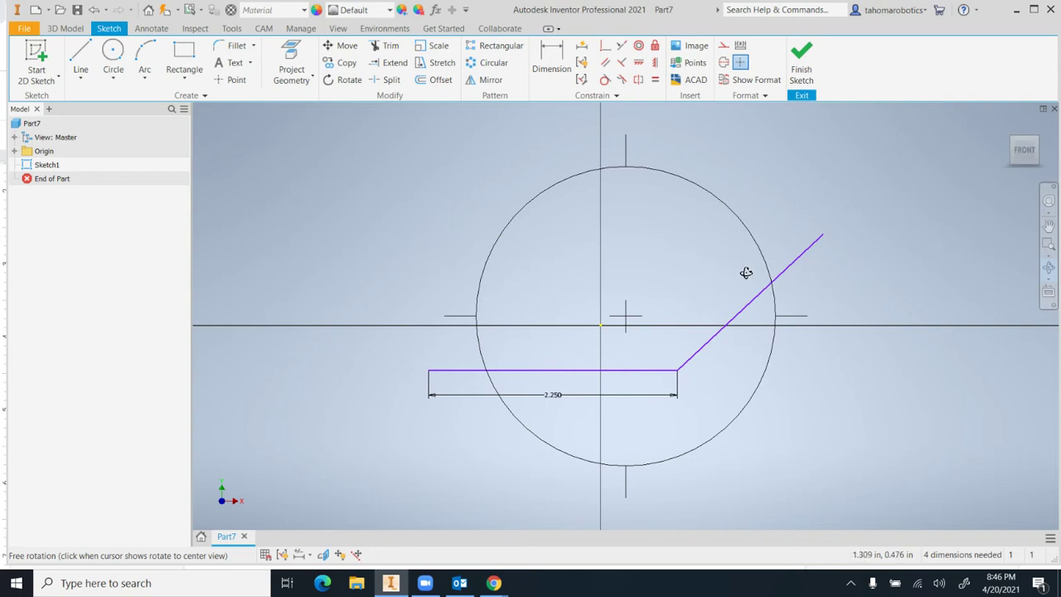
pyautogui.press('Escape')
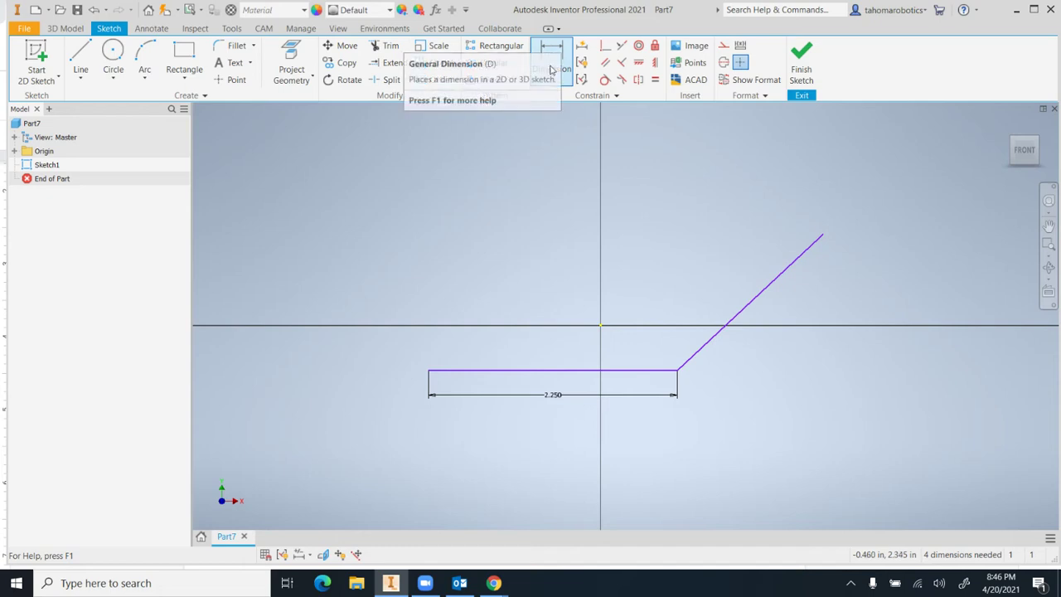
# Add an aligned dimension to the slanted line and set its length to 2.25 in.
pyautogui.click(552, 48)
pyautogui.click(733, 322)
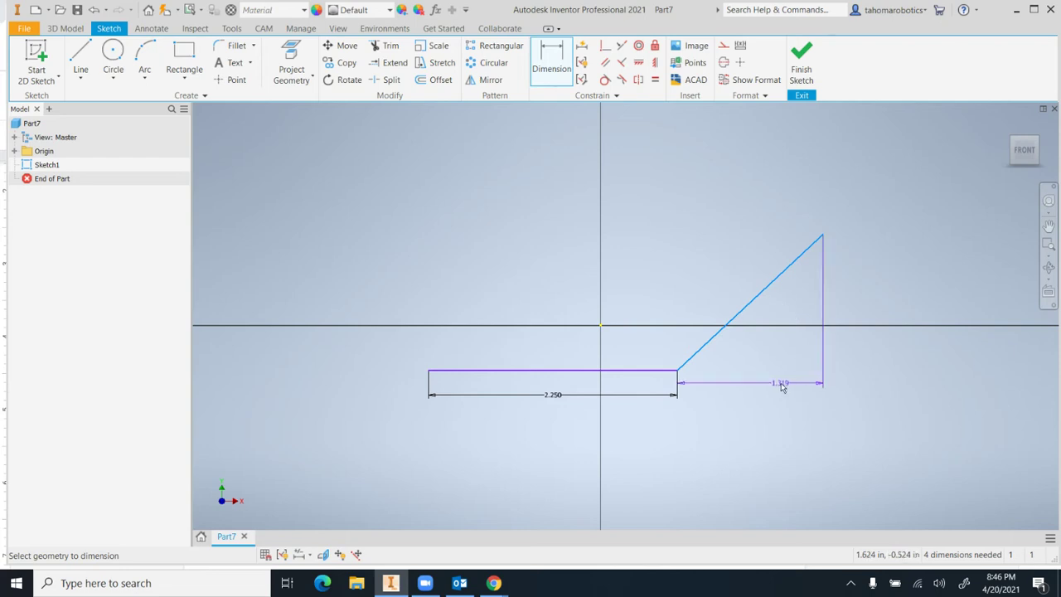
pyautogui.rightClick(781, 385)
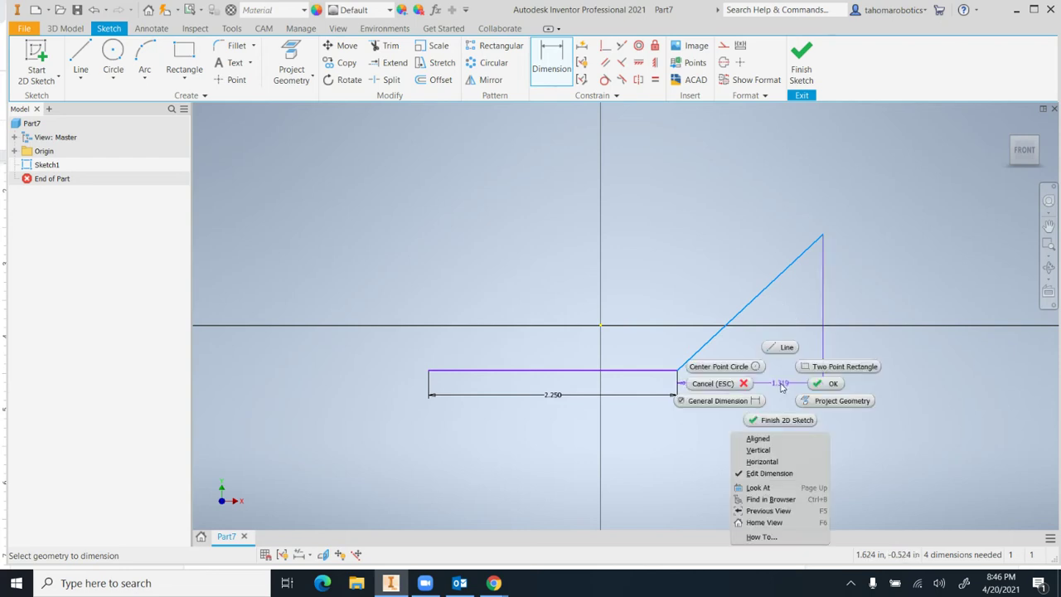
pyautogui.click(764, 442)
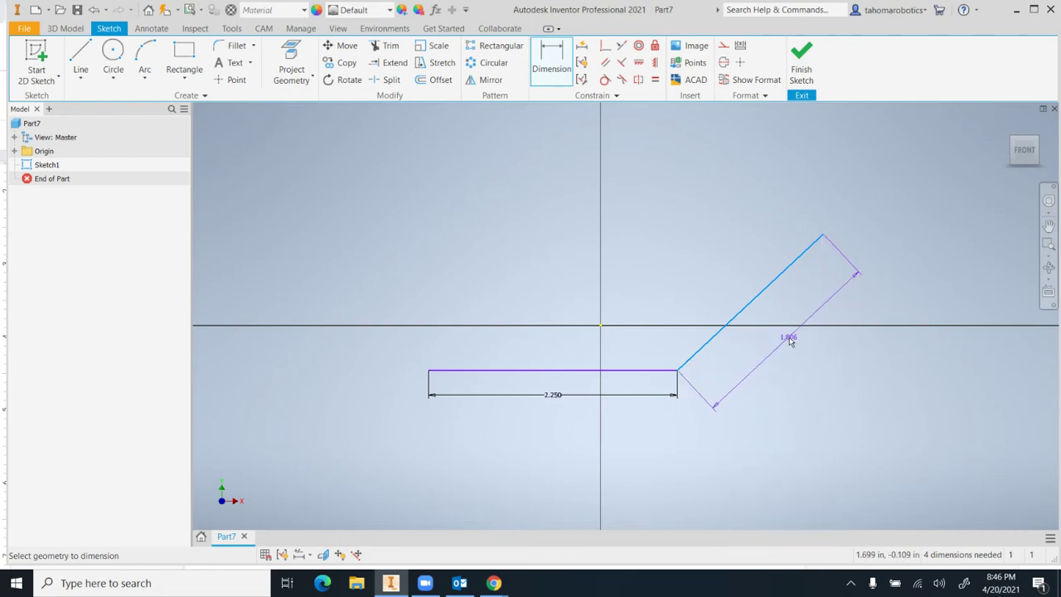
pyautogui.click(789, 340)
pyautogui.write('2.25')
pyautogui.press('Return')
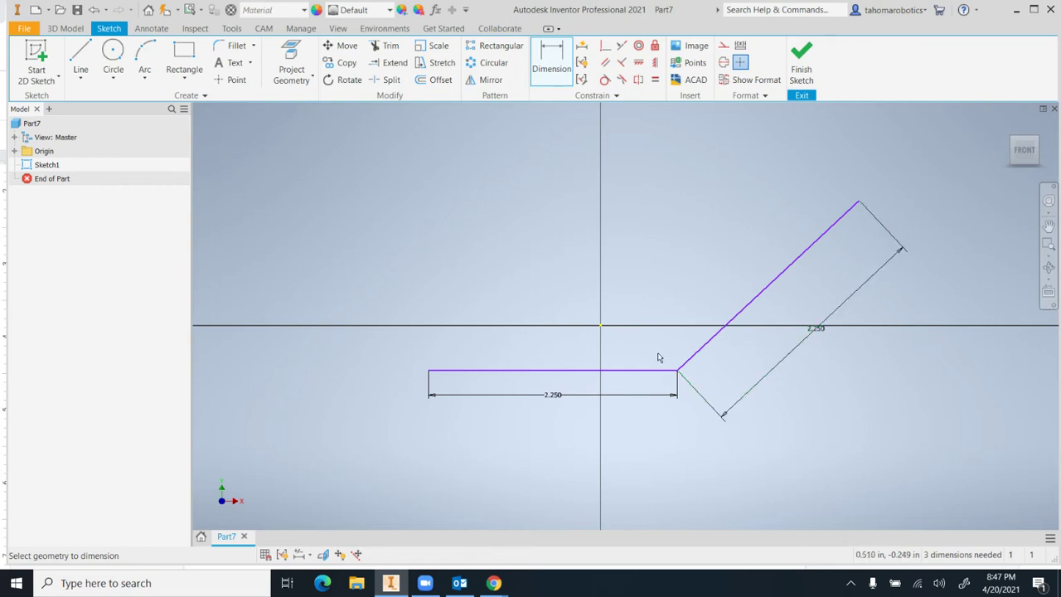
# Dimension the angle between the horizontal and slanted lines and set it to 135 degrees.
pyautogui.click(627, 371)
pyautogui.click(709, 342)
pyautogui.click(645, 305)
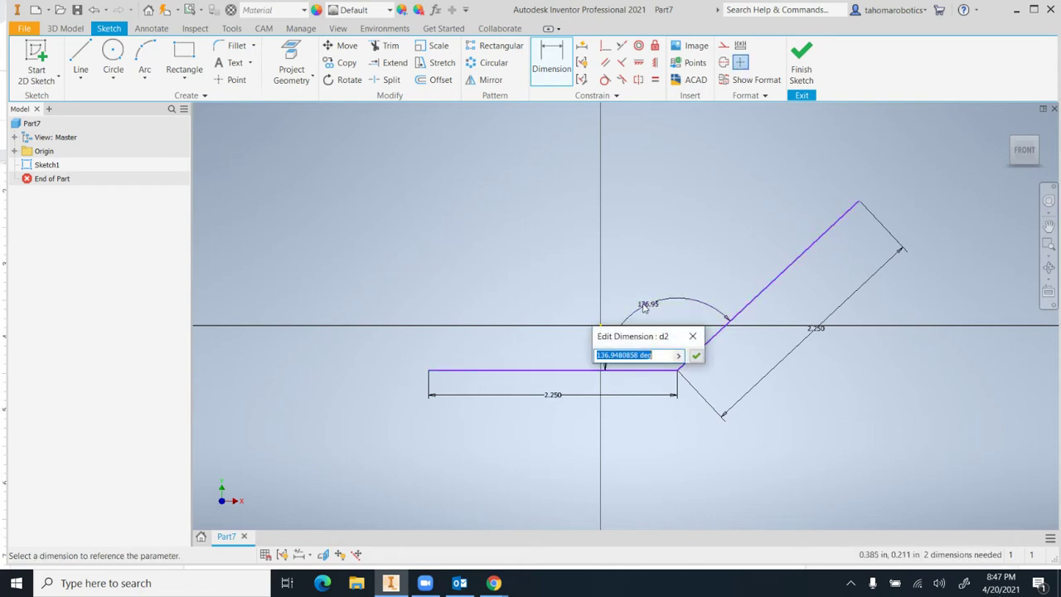
pyautogui.write('13')
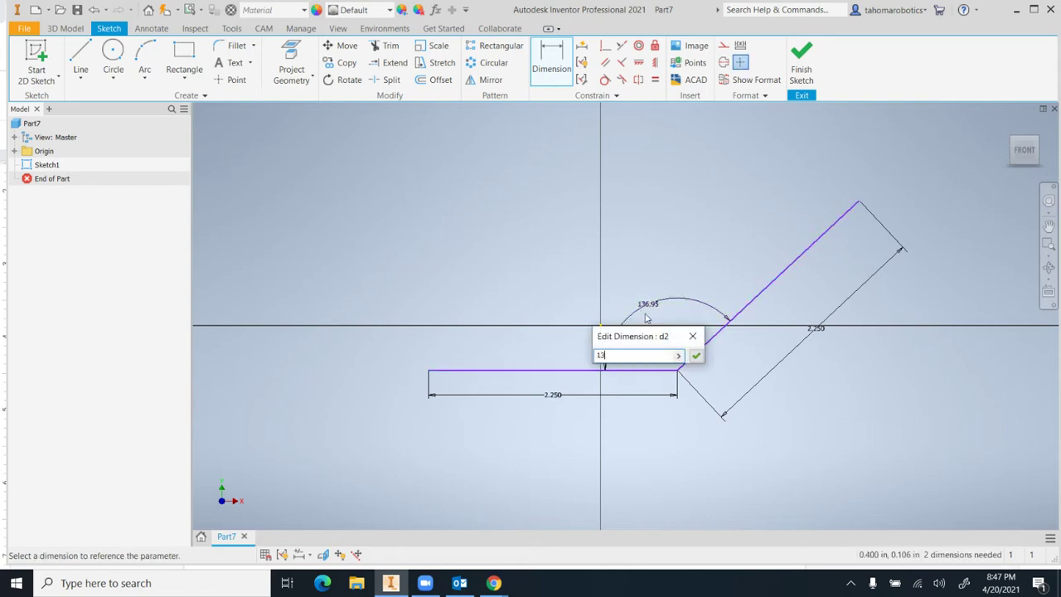
pyautogui.write('5')
pyautogui.press('Return')
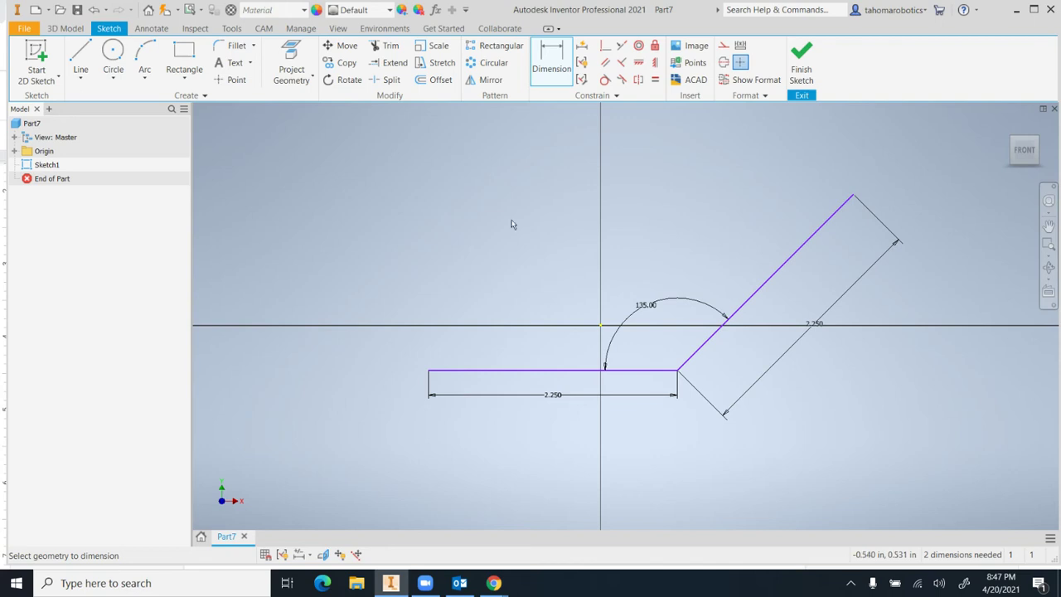
# Offset the connected two-line chain about 0.70 in upward to form a parallel inner copy.
pyautogui.click(439, 83)
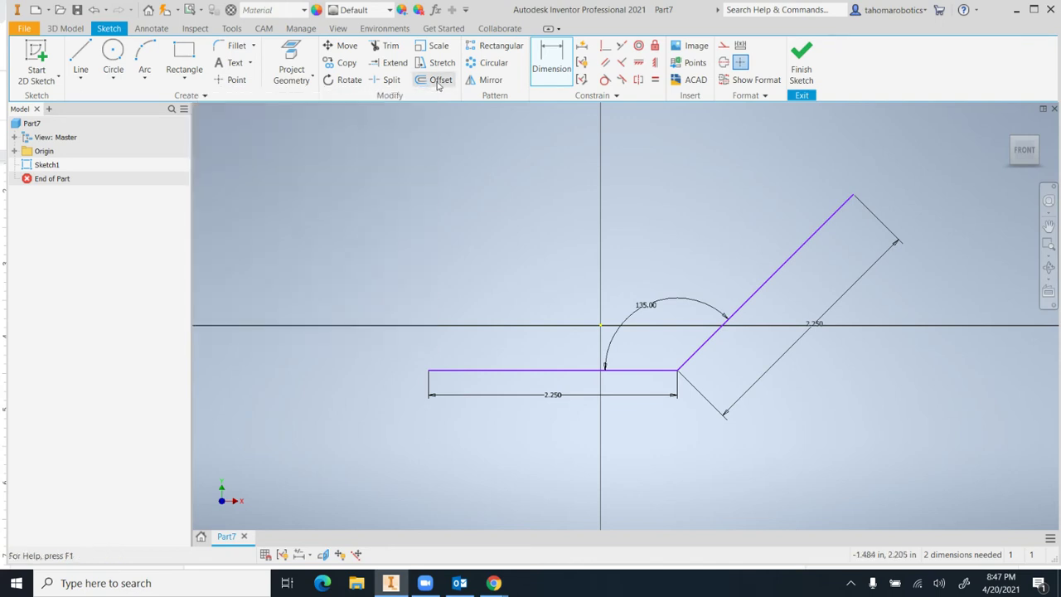
pyautogui.click(509, 369)
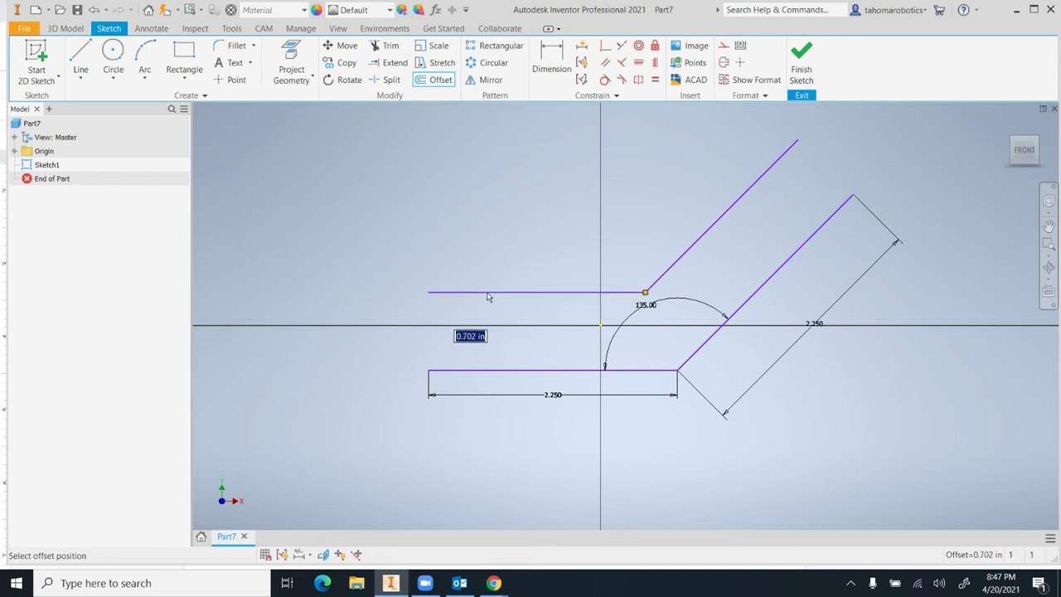
pyautogui.click(487, 297)
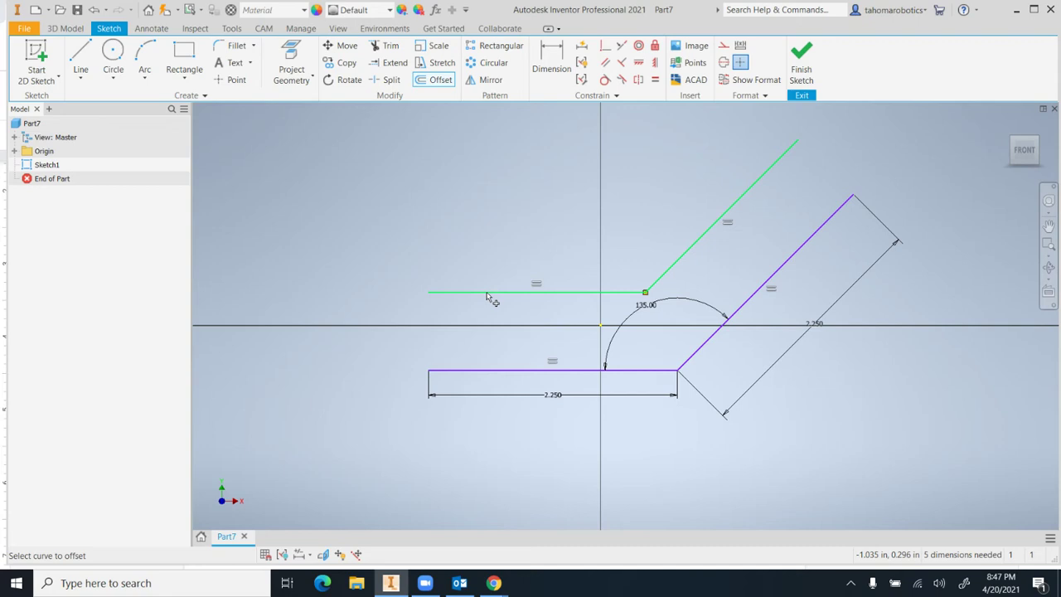
# Dimension the gap between the lower horizontal line and its offset copy and set it to 0.75 in.
pyautogui.press('d')
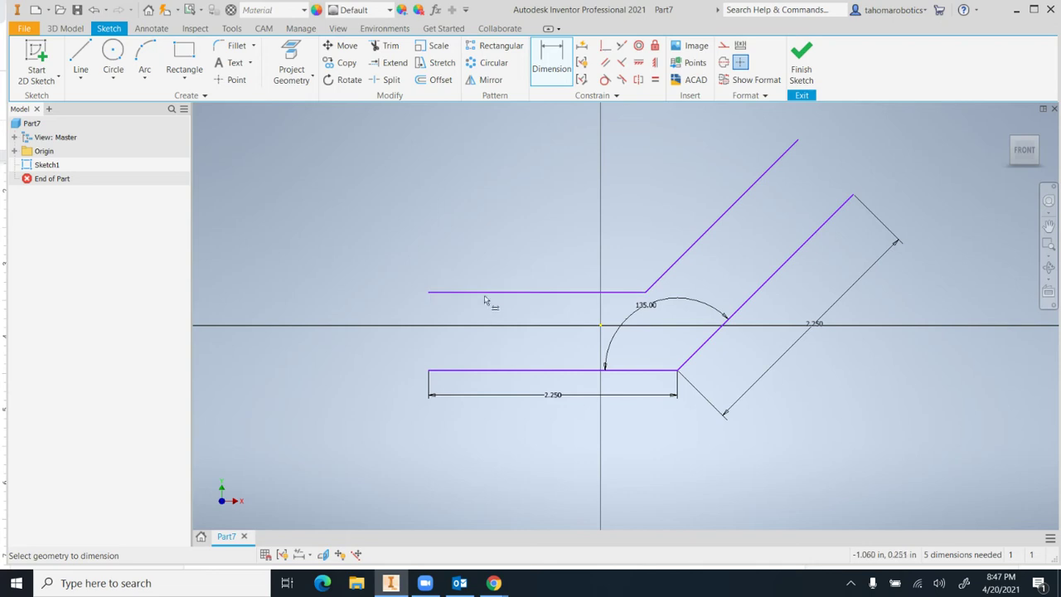
pyautogui.click(485, 292)
pyautogui.click(498, 371)
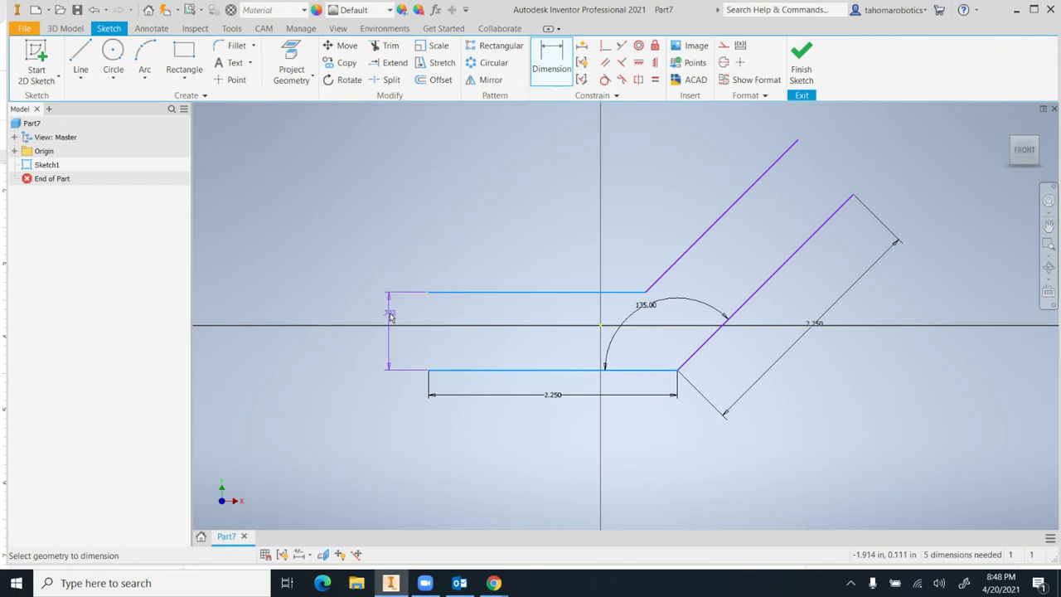
pyautogui.click(390, 315)
pyautogui.write('.')
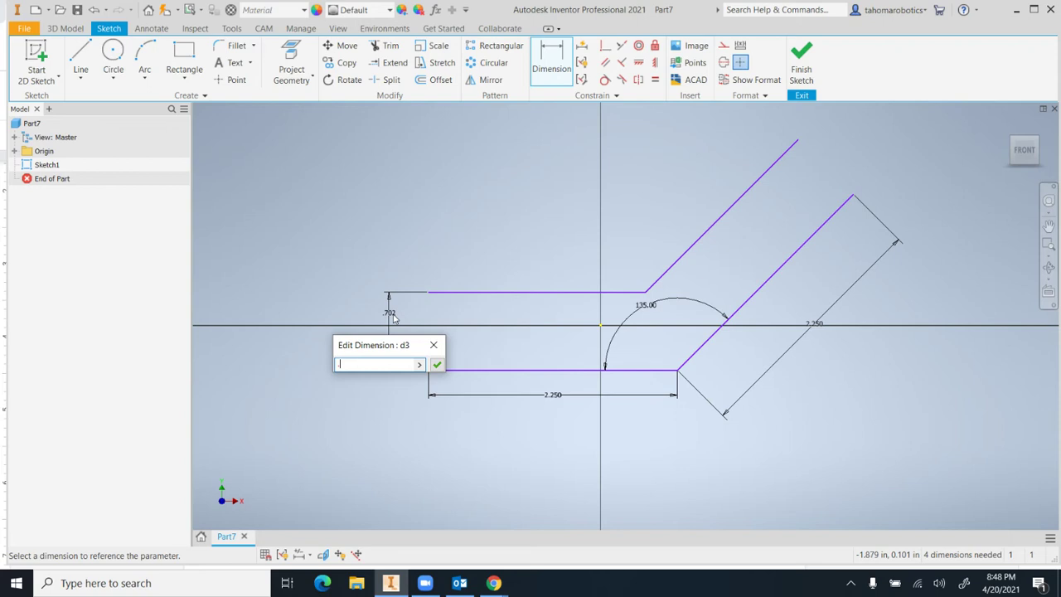
pyautogui.write('75')
pyautogui.press('Return')
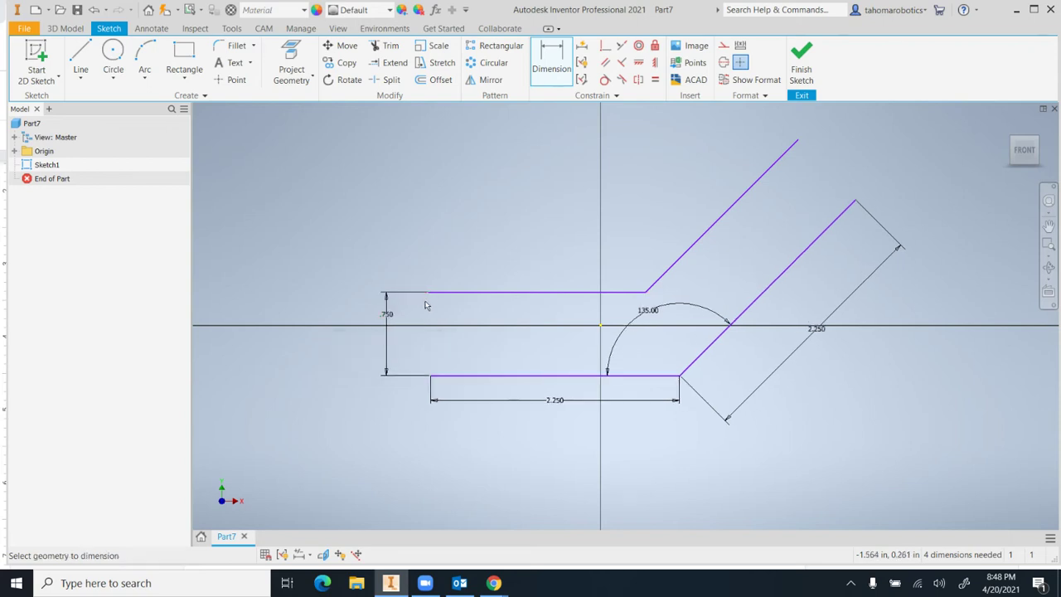
pyautogui.click(390, 315)
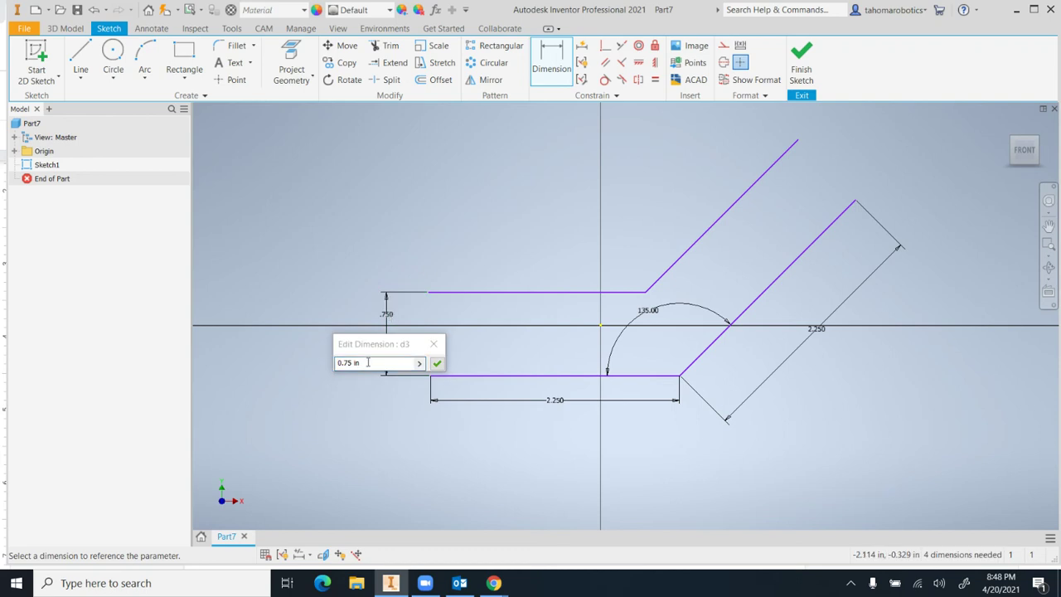
pyautogui.moveTo(367, 362); pyautogui.dragTo(343, 362)
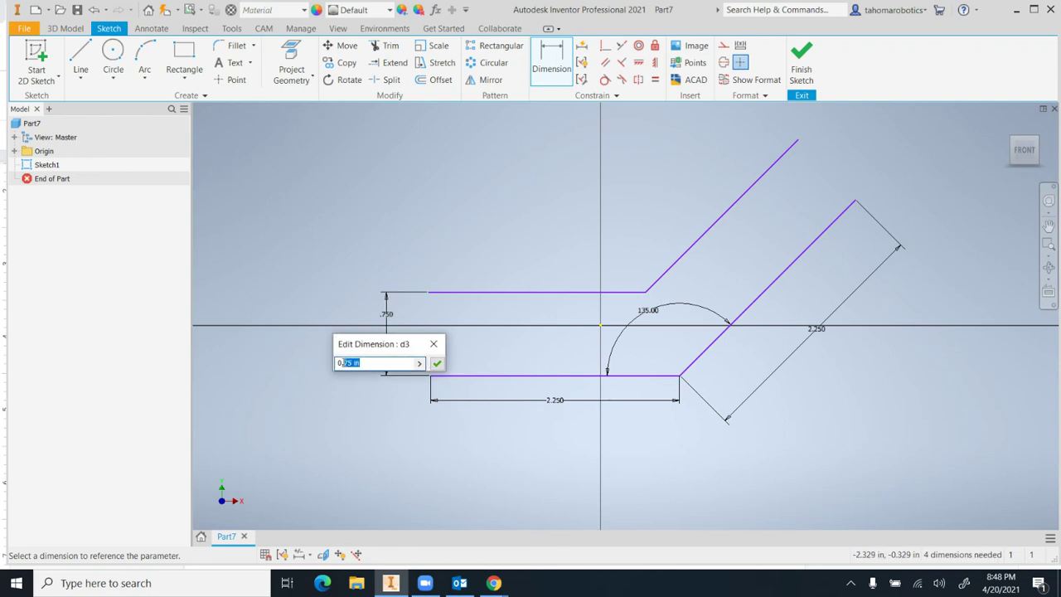
pyautogui.click(434, 343)
pyautogui.click(648, 312)
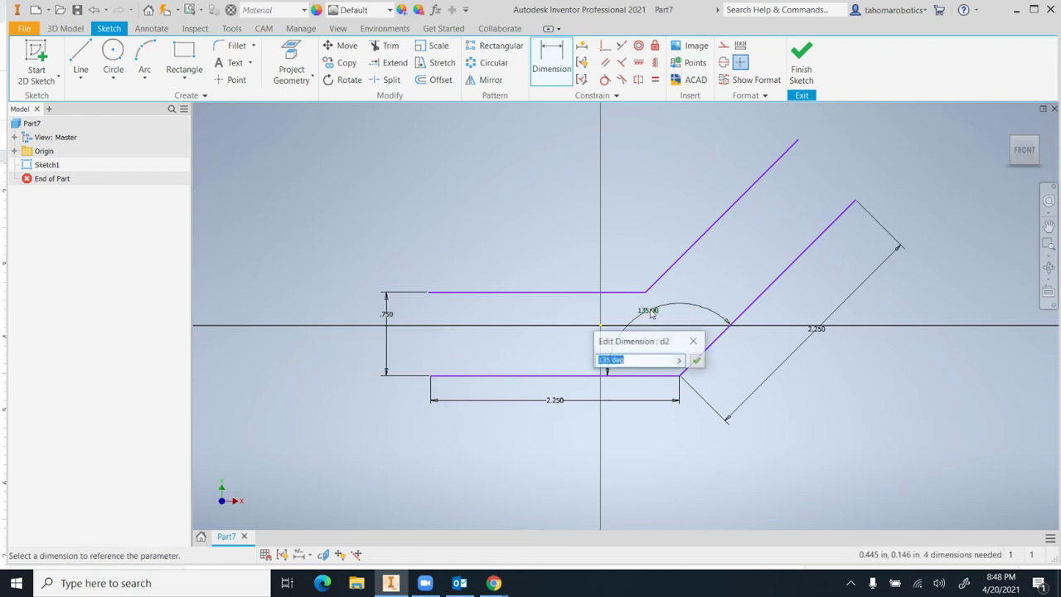
pyautogui.click(694, 342)
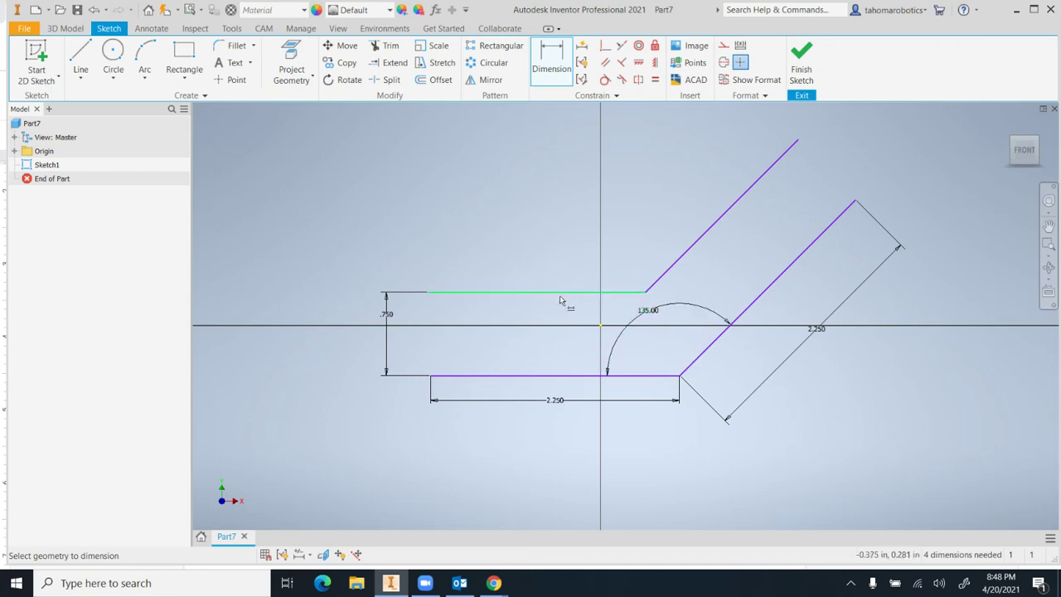
# Close both open ends of the bent profile with straight lines between the endpoints and finish the sketch.
pyautogui.click(86, 82)
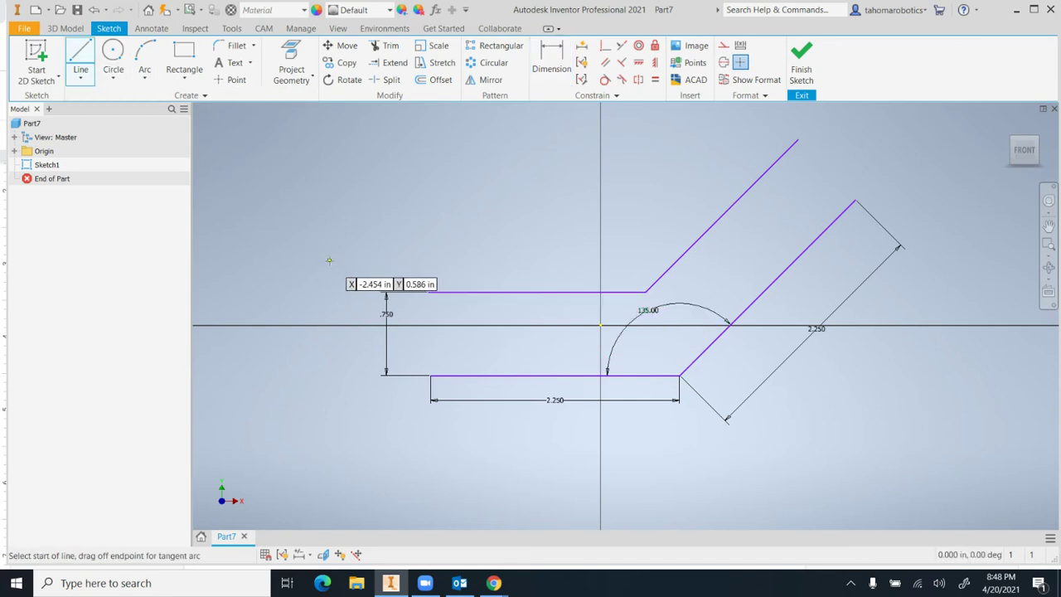
pyautogui.click(428, 292)
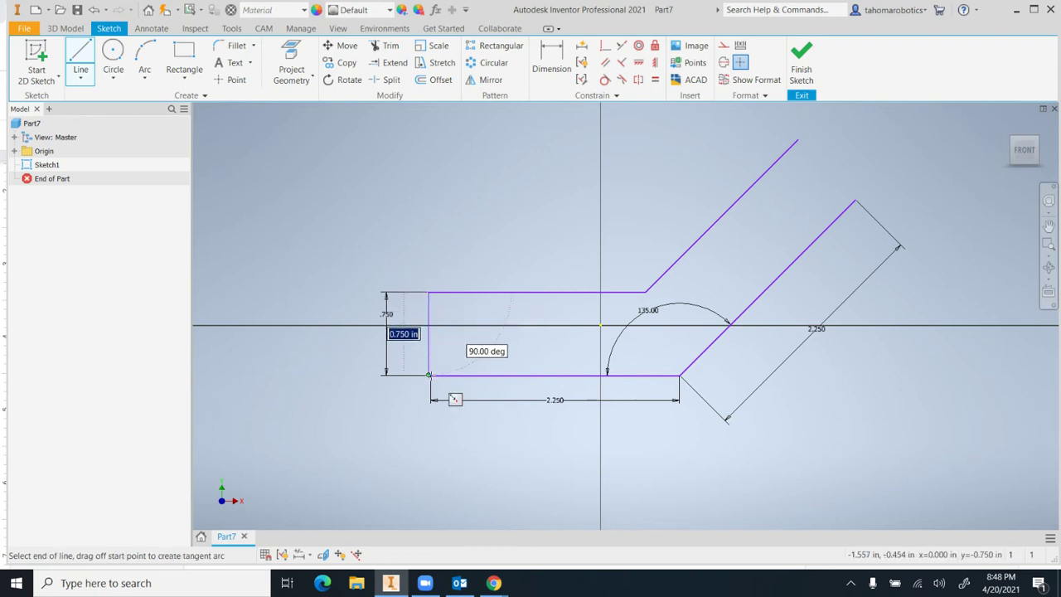
pyautogui.click(429, 374)
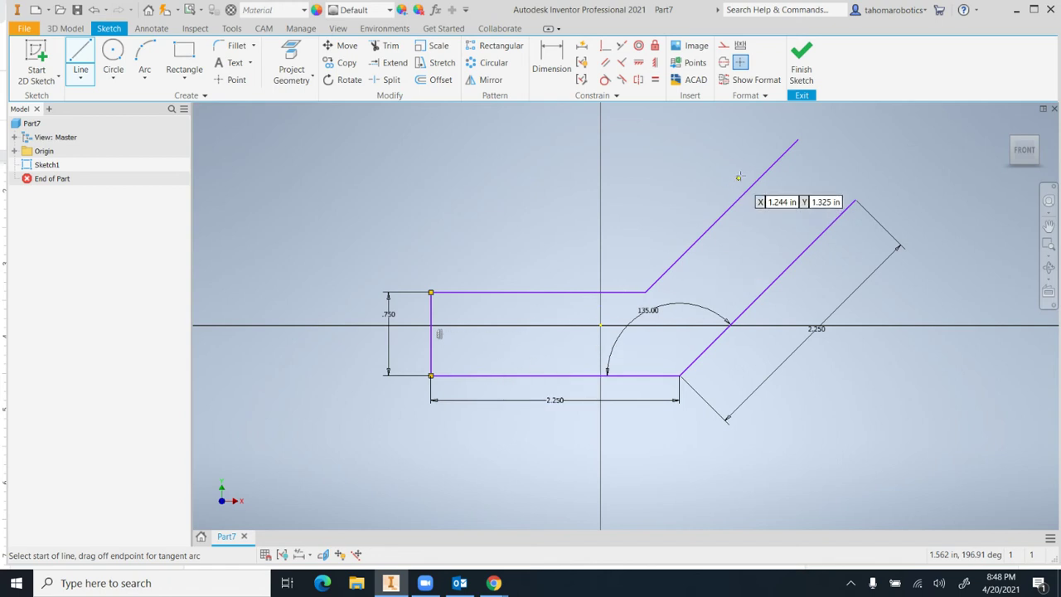
pyautogui.click(855, 200)
pyautogui.click(797, 139)
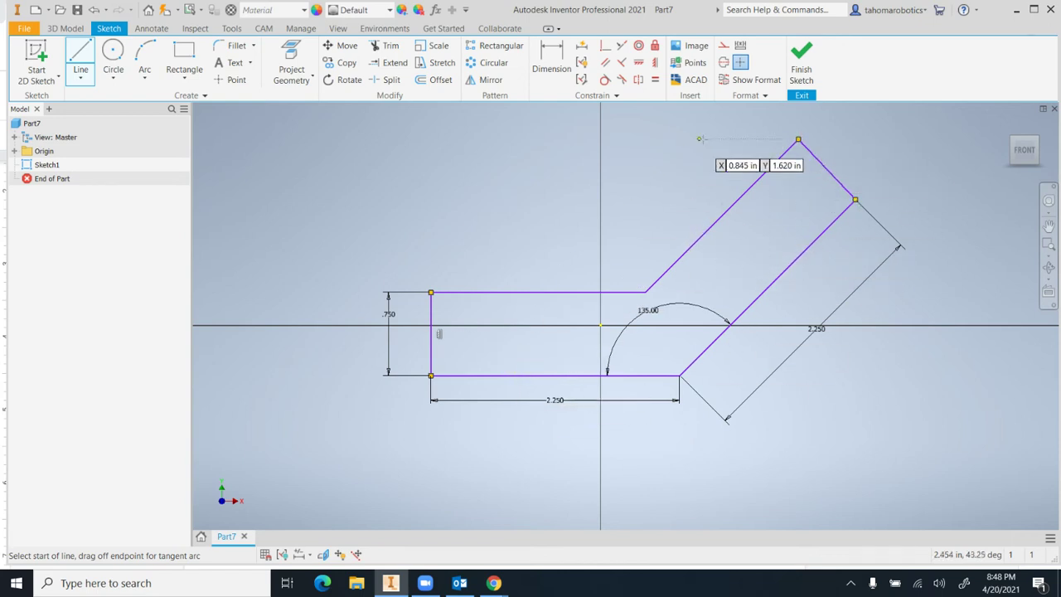
pyautogui.click(801, 67)
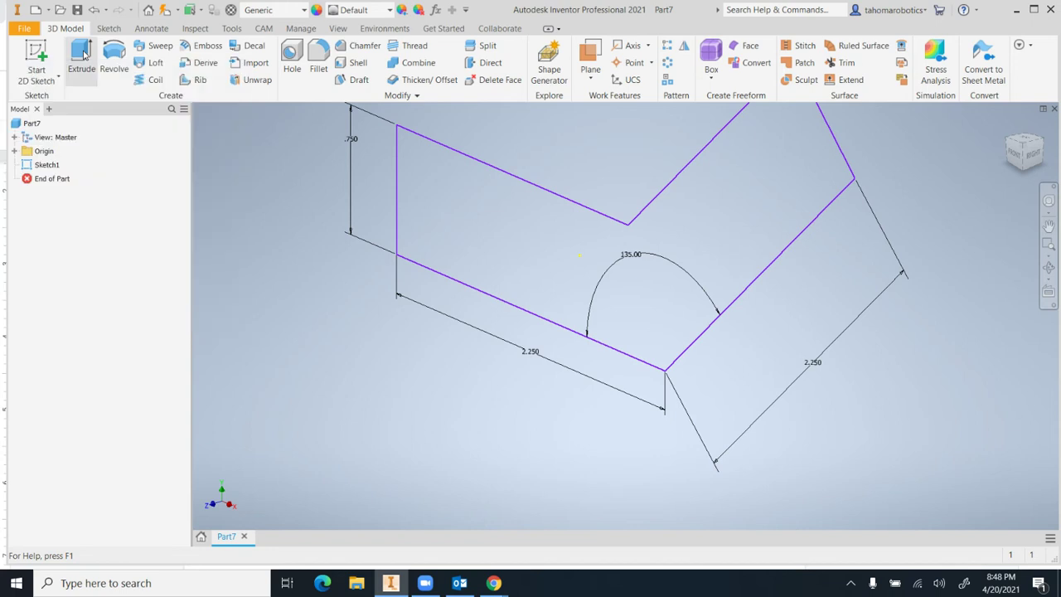
# Start an extrusion of the closed bent profile with a distance of 0.25 in.
pyautogui.click(83, 53)
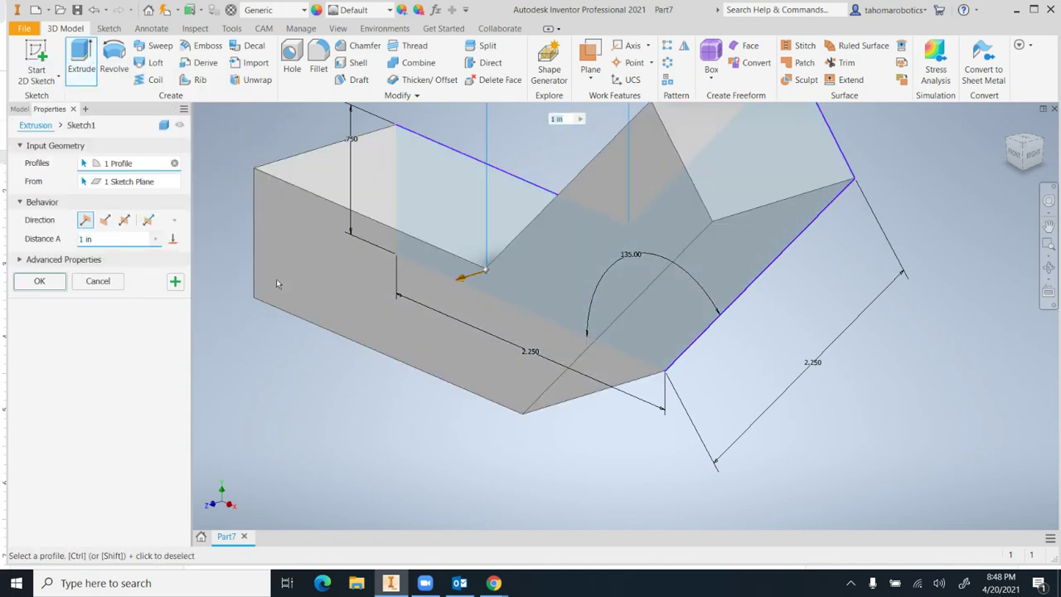
pyautogui.moveTo(99, 239); pyautogui.dragTo(71, 250)
pyautogui.click(556, 120)
pyautogui.moveTo(125, 241); pyautogui.dragTo(74, 252)
pyautogui.press('BackSpace')
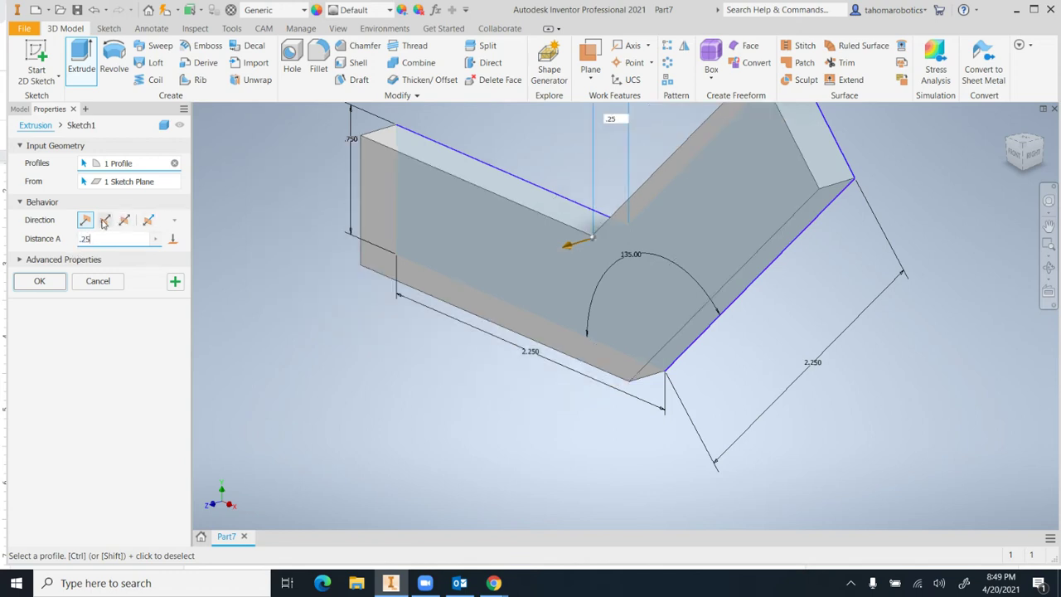
# Try the flipped and symmetric extrusion directions, restore the default direction and complete the extrusion.
pyautogui.click(106, 221)
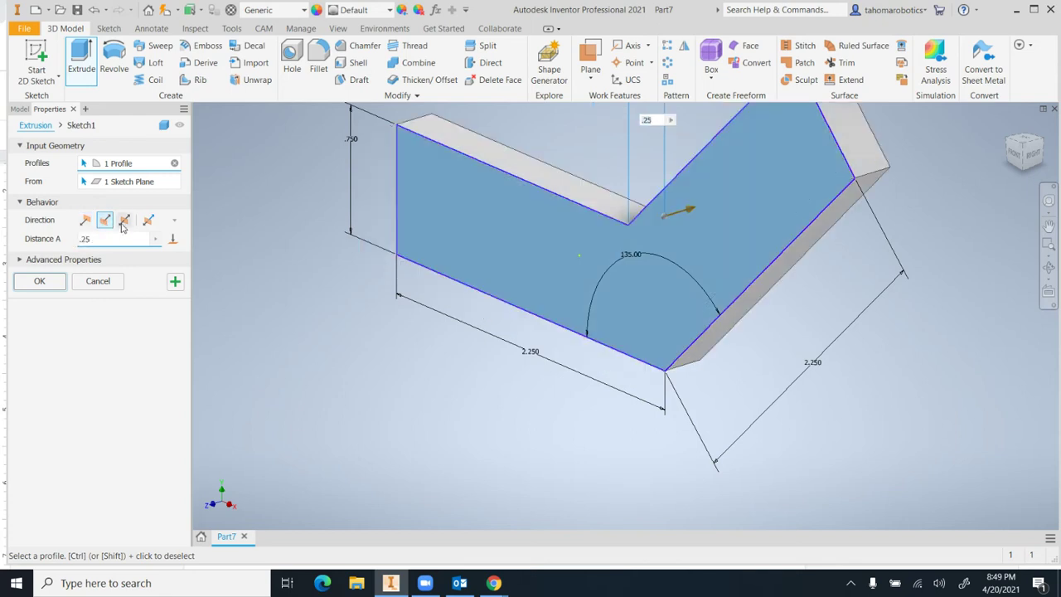
pyautogui.click(124, 221)
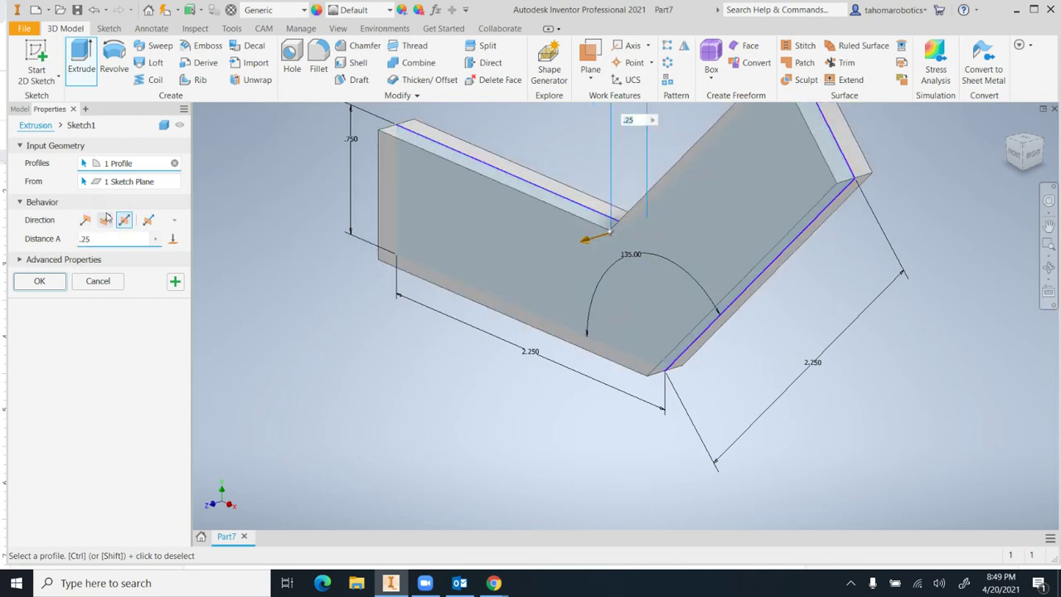
pyautogui.click(86, 221)
pyautogui.click(105, 220)
pyautogui.click(86, 221)
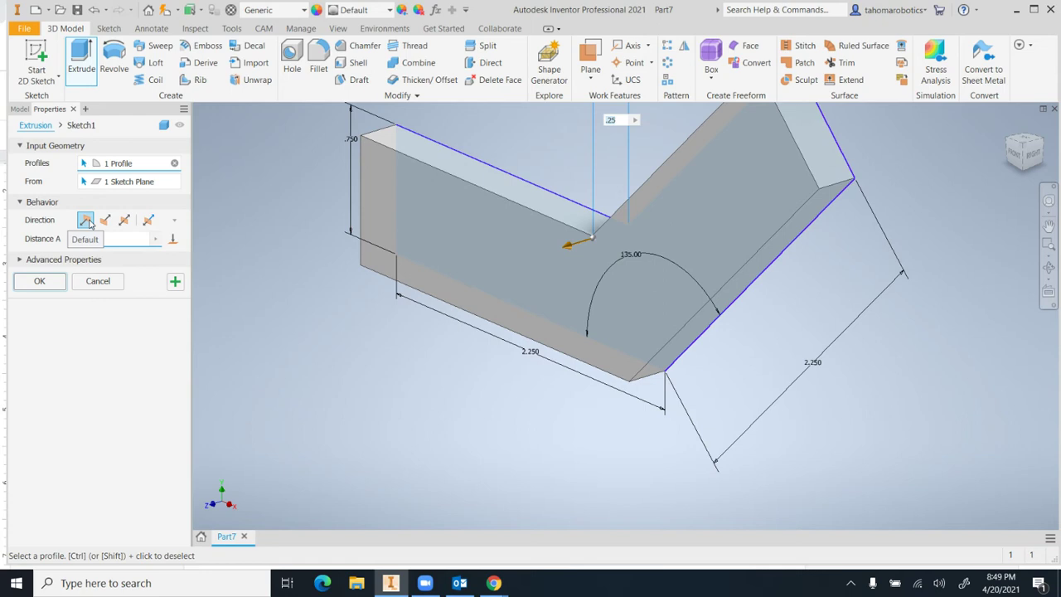
pyautogui.click(37, 280)
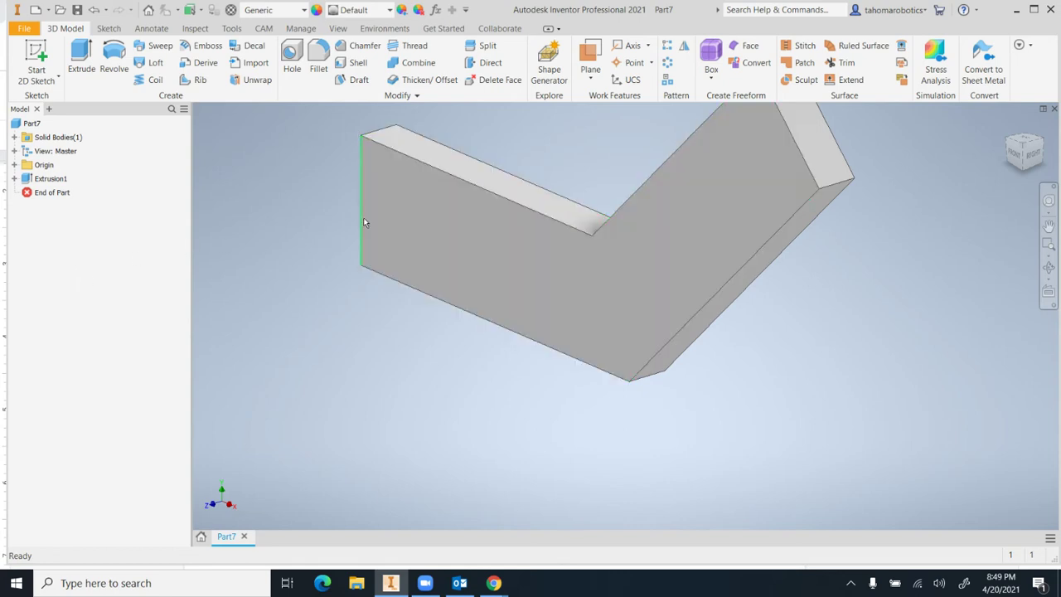
# Sketch a point on the bracket's front face, about 0.25 in from the left edge and 0.35 in below the horizontal leg's upper edge.
pyautogui.click(45, 54)
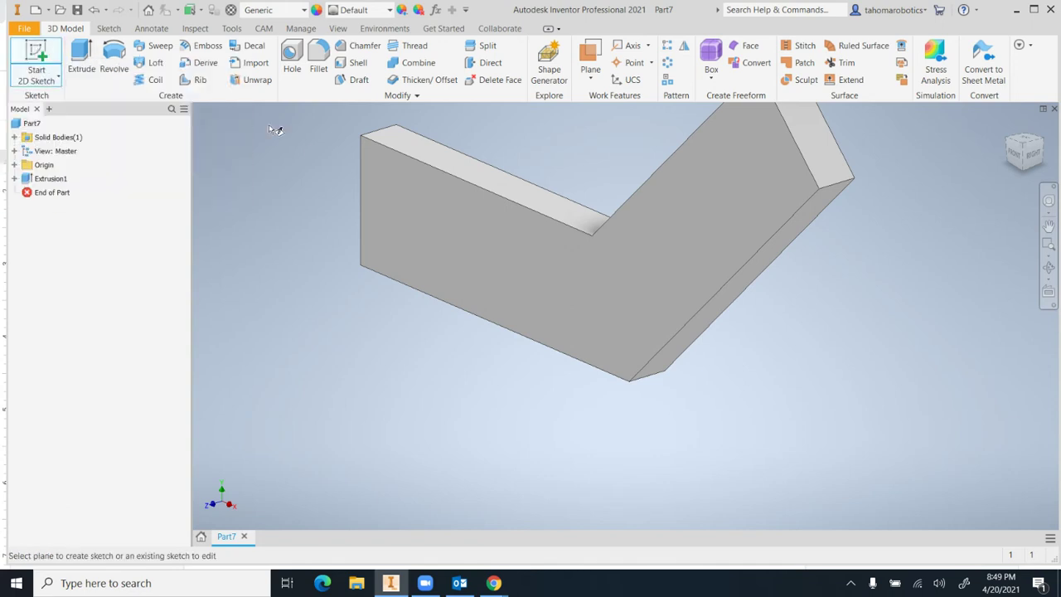
pyautogui.click(406, 205)
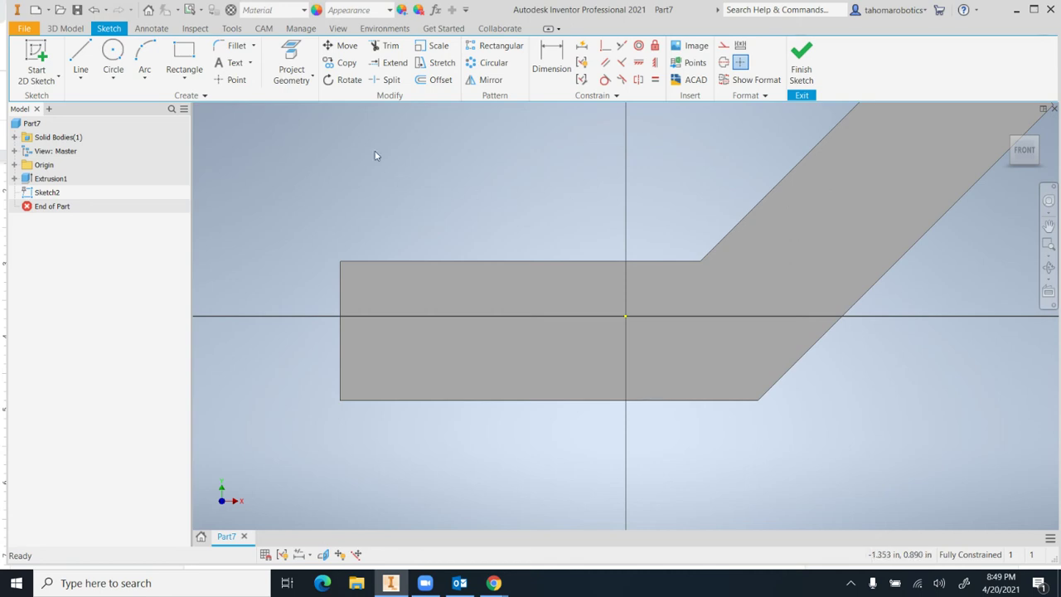
pyautogui.click(229, 79)
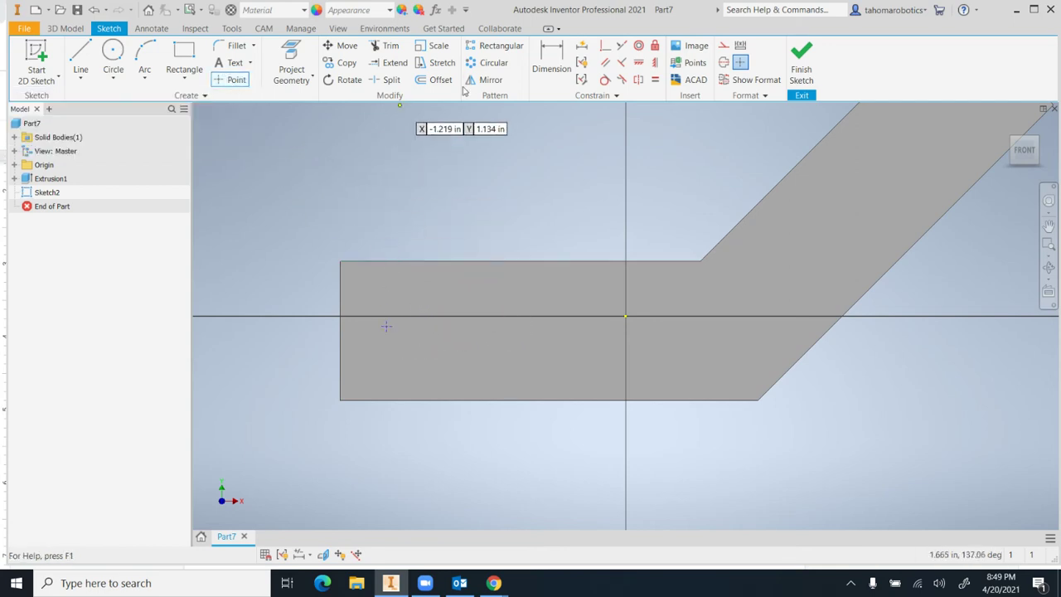
# Dimension the point's horizontal distance from the left edge and set it to 0.25 in.
pyautogui.click(548, 62)
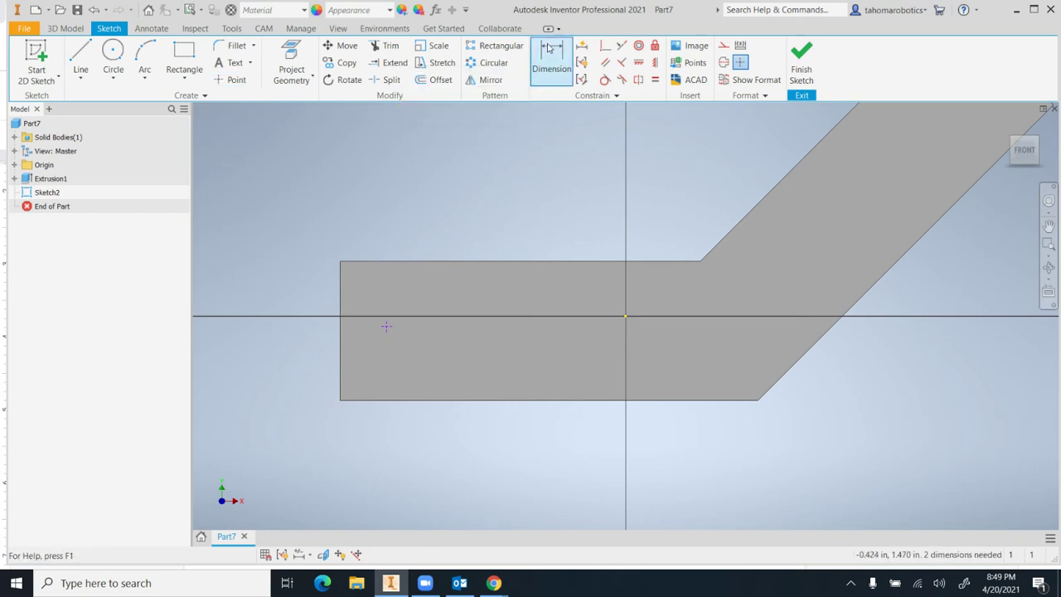
pyautogui.click(385, 328)
pyautogui.click(340, 338)
pyautogui.click(294, 224)
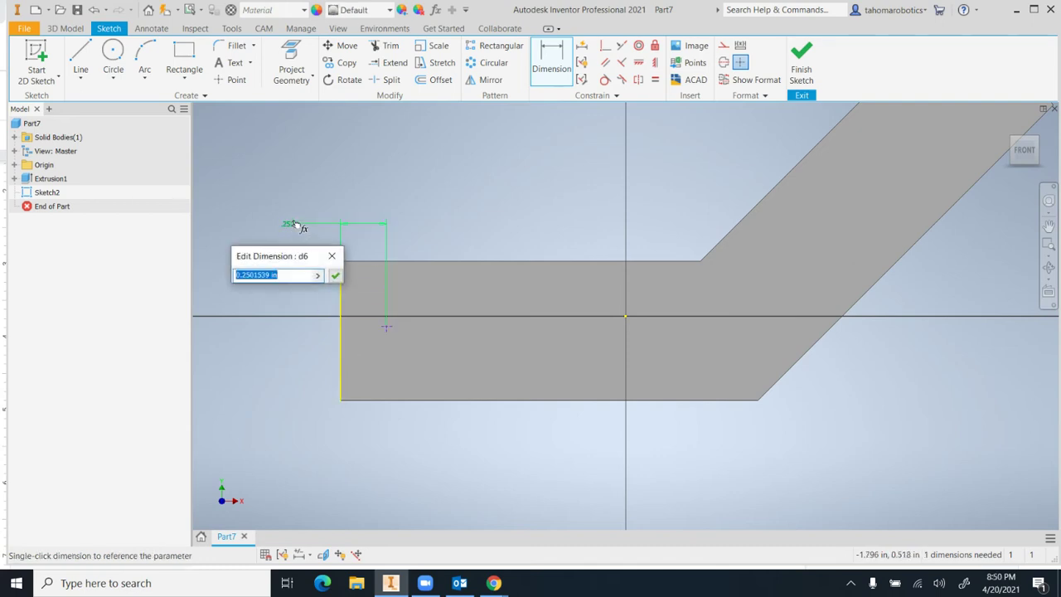
pyautogui.write('.25')
pyautogui.press('Return')
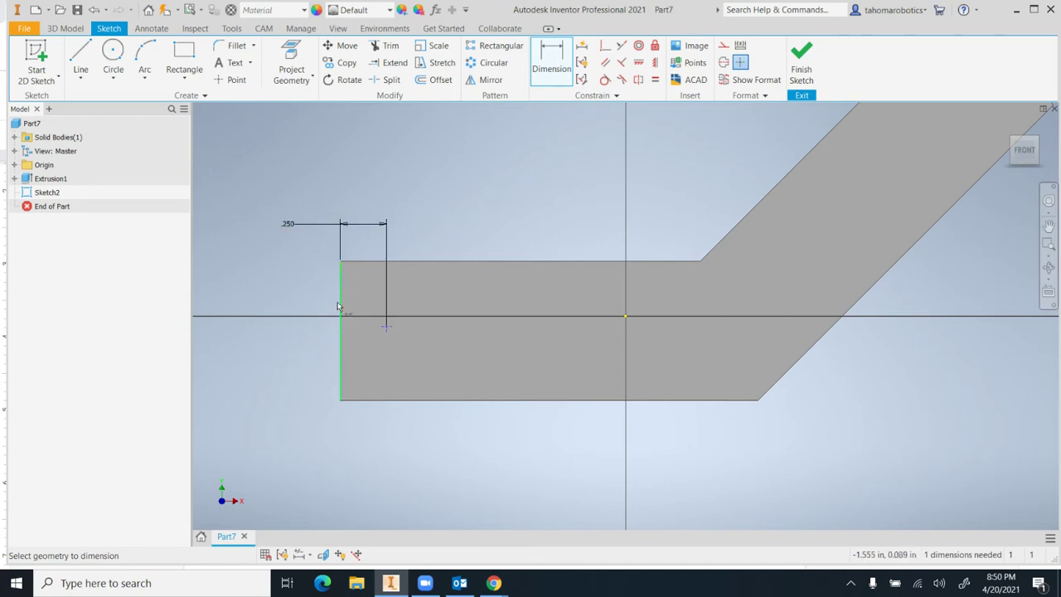
# Try to dimension the point's vertical distance from the horizontal leg's upper edge, and delete that dimension.
pyautogui.click(386, 325)
pyautogui.click(424, 262)
pyautogui.click(424, 210)
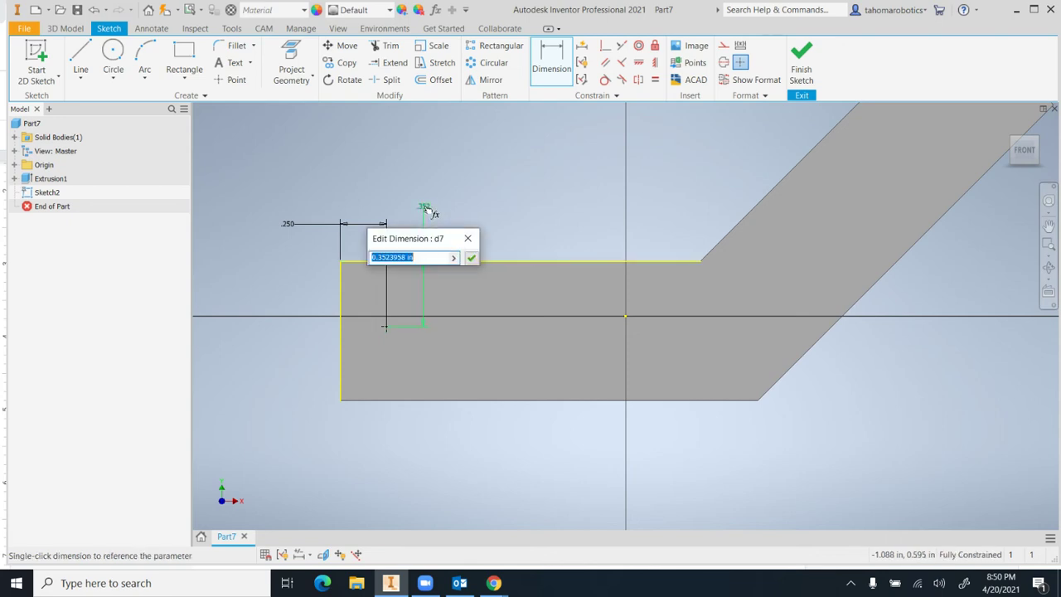
pyautogui.write('.375')
pyautogui.press('Return')
pyautogui.press('Escape')
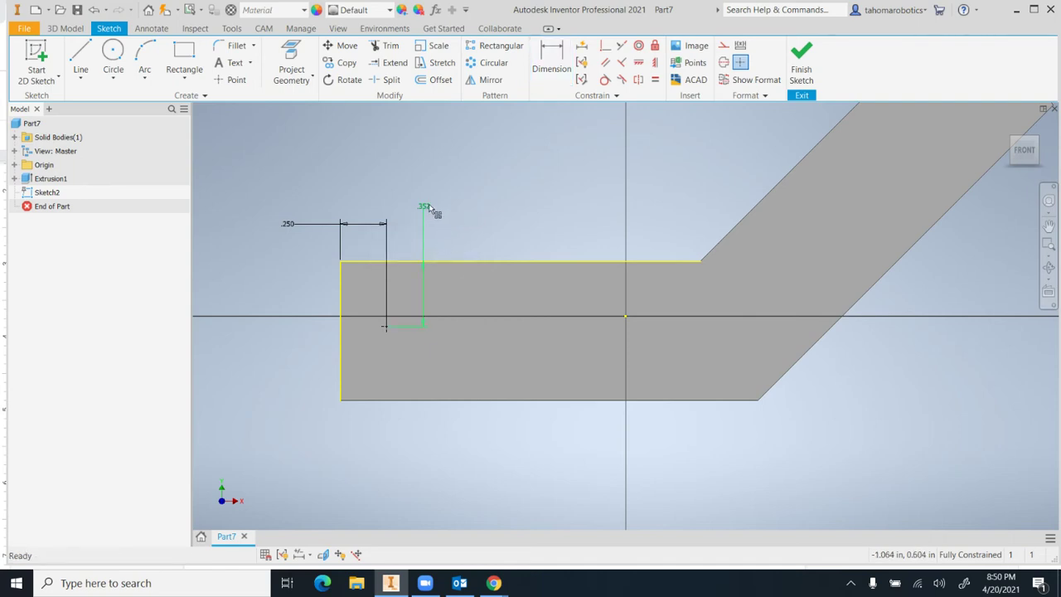
pyautogui.press('Delete')
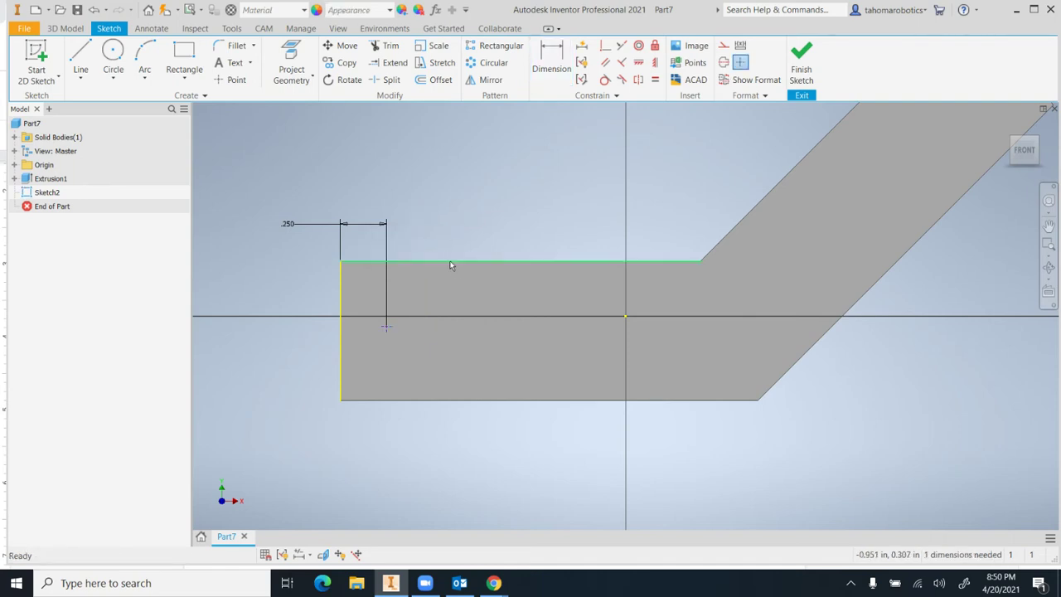
# Align the point with the left edge's midpoint using a horizontal constraint and finish the sketch.
pyautogui.click(638, 63)
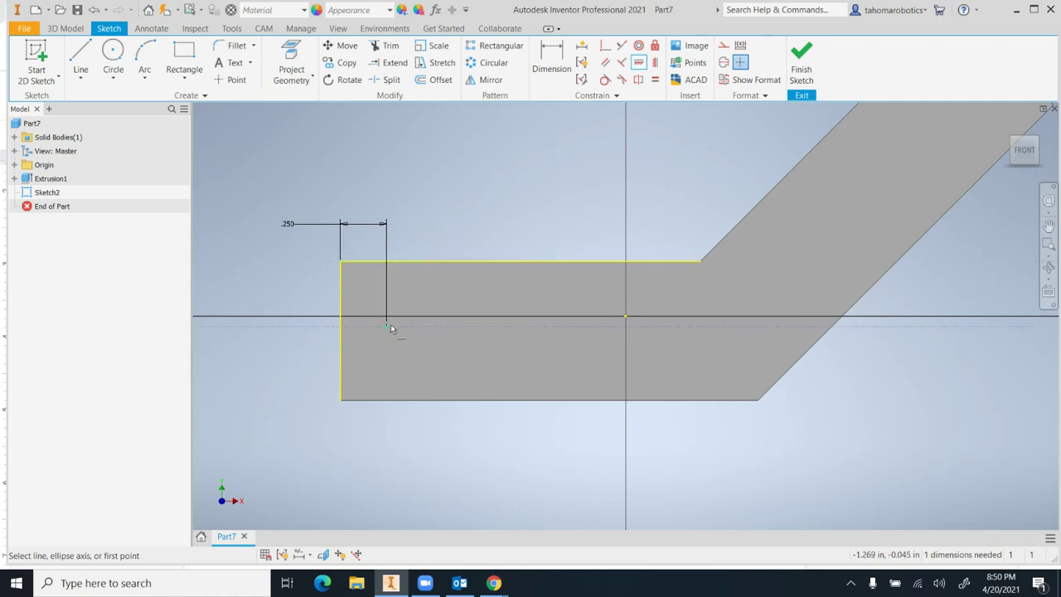
pyautogui.click(387, 323)
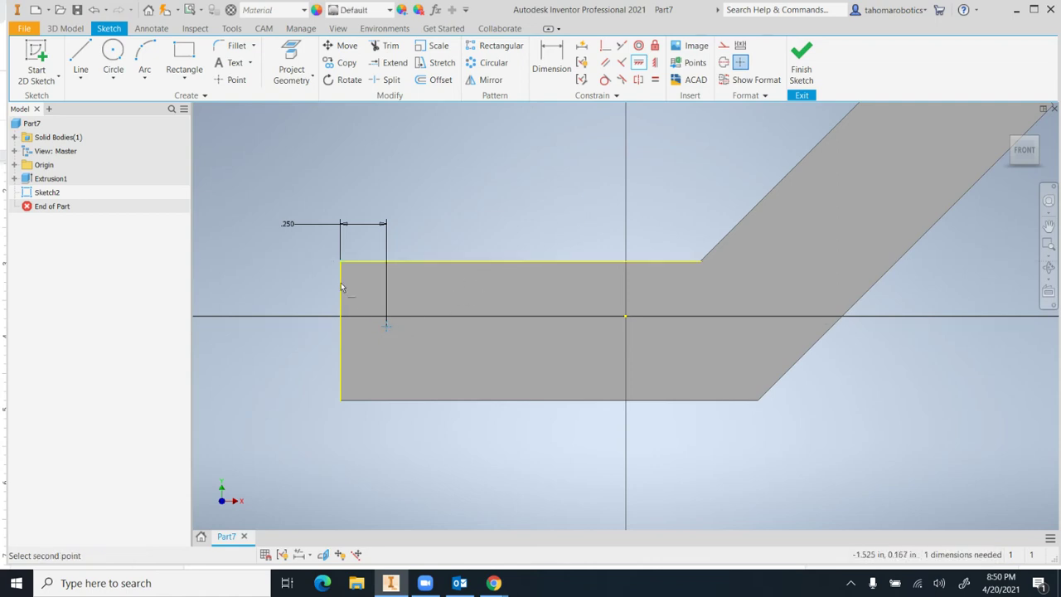
pyautogui.click(340, 332)
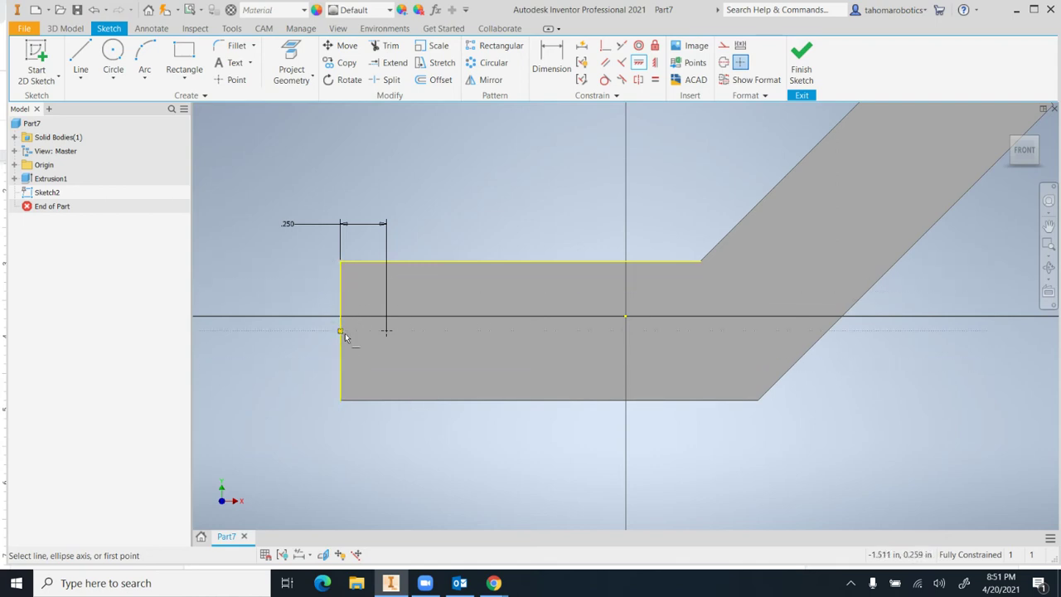
pyautogui.click(799, 60)
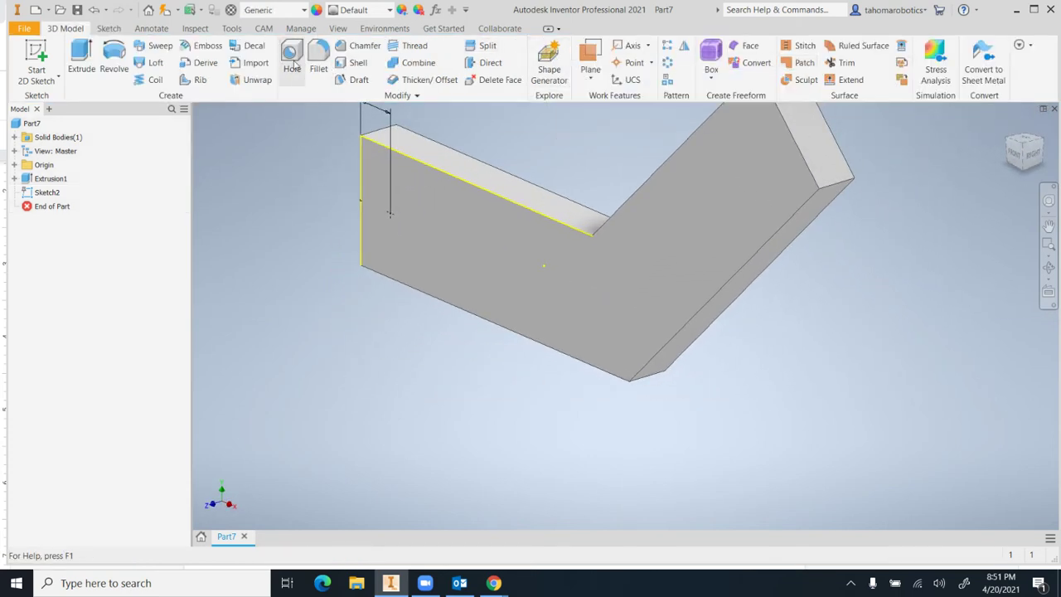
# Create a simple 0.17 in diameter through hole with no seat at the sketched point on the bracket's front face.
pyautogui.click(290, 58)
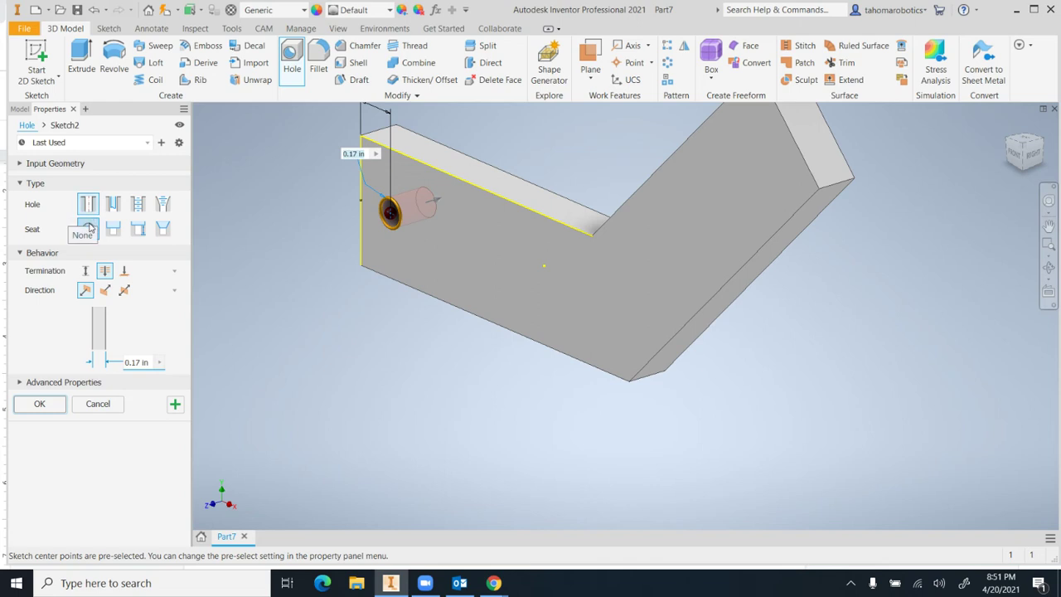
pyautogui.click(137, 231)
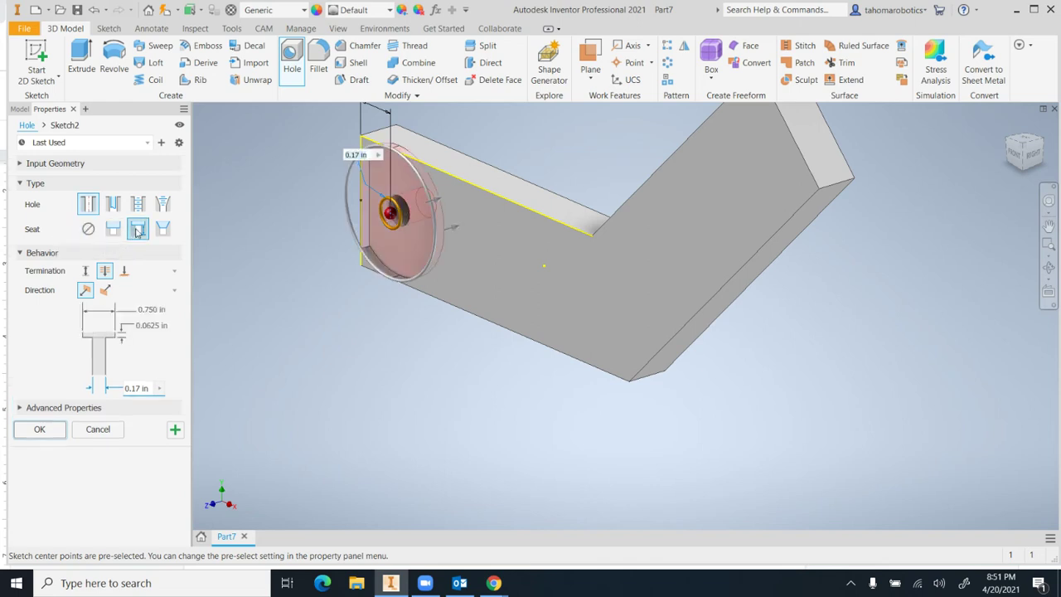
pyautogui.click(161, 229)
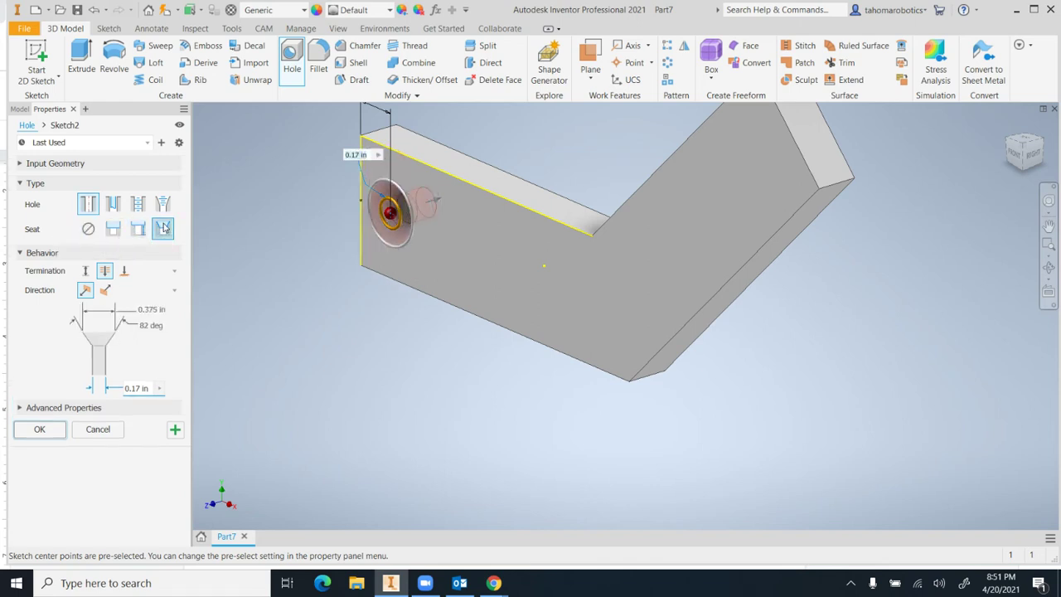
pyautogui.click(88, 229)
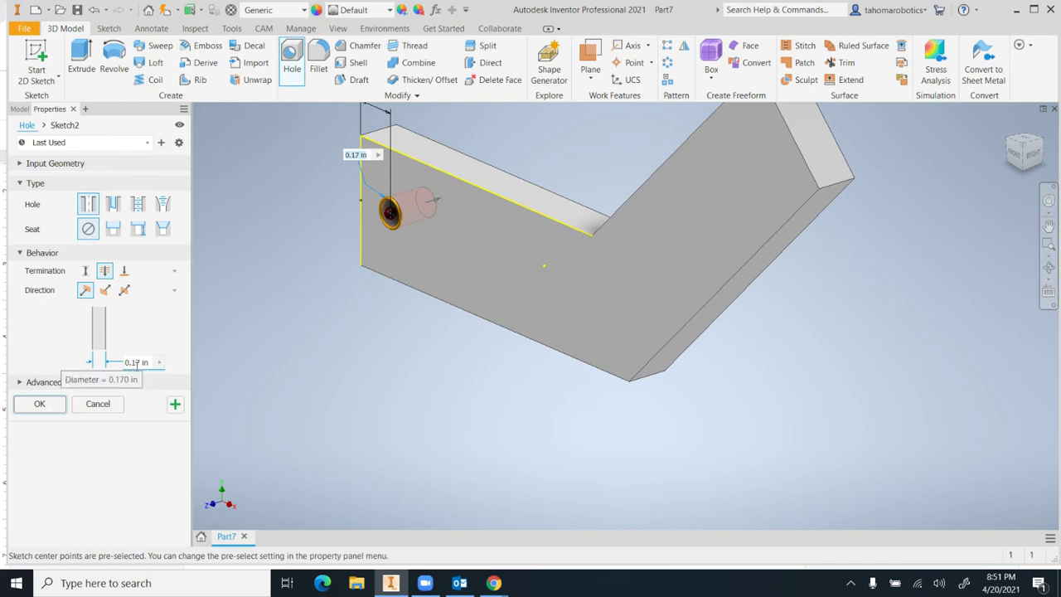
pyautogui.click(39, 403)
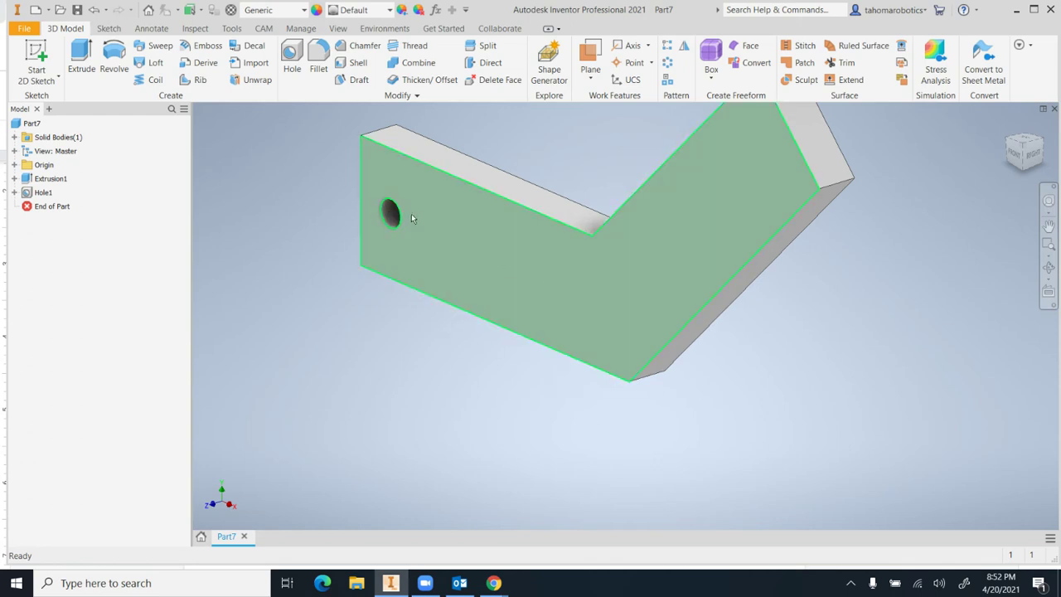
# Start a rectangular pattern of the hole with its first direction along the upper front edge of the leg containing the hole.
pyautogui.click(668, 48)
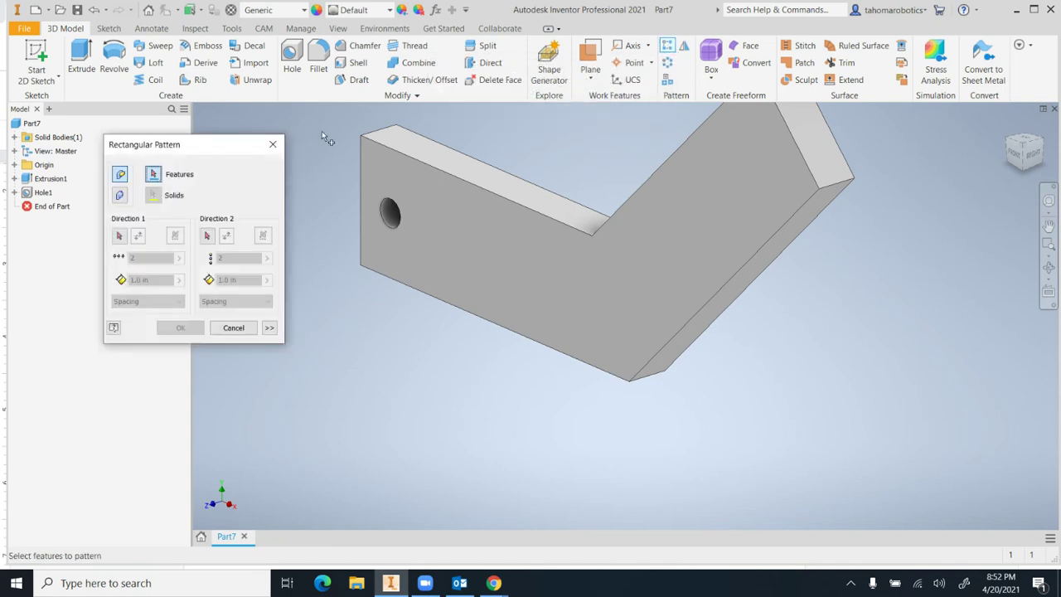
pyautogui.moveTo(214, 150); pyautogui.dragTo(261, 139)
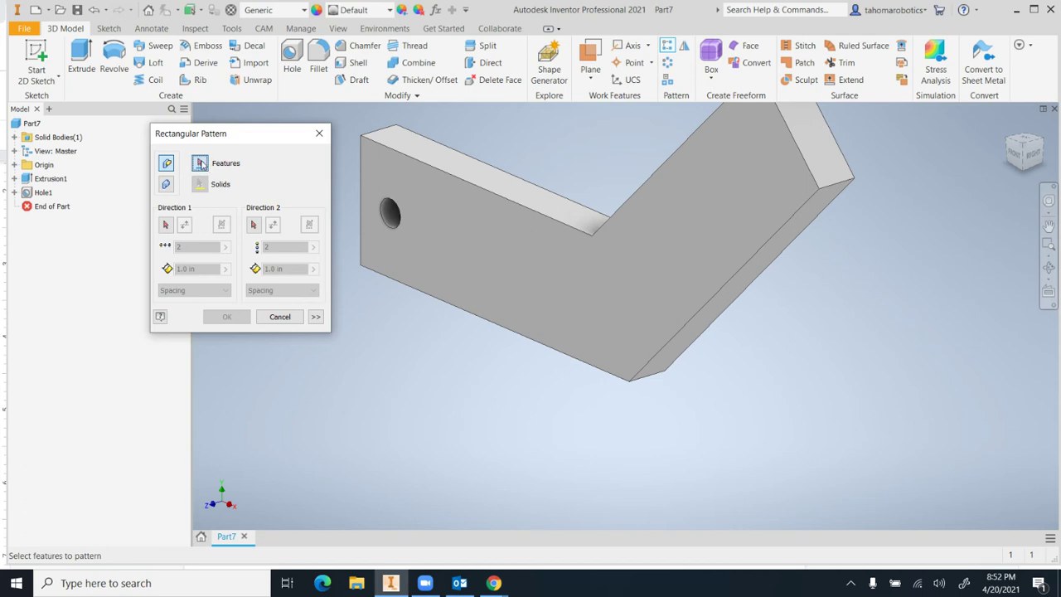
pyautogui.click(393, 215)
pyautogui.click(37, 193)
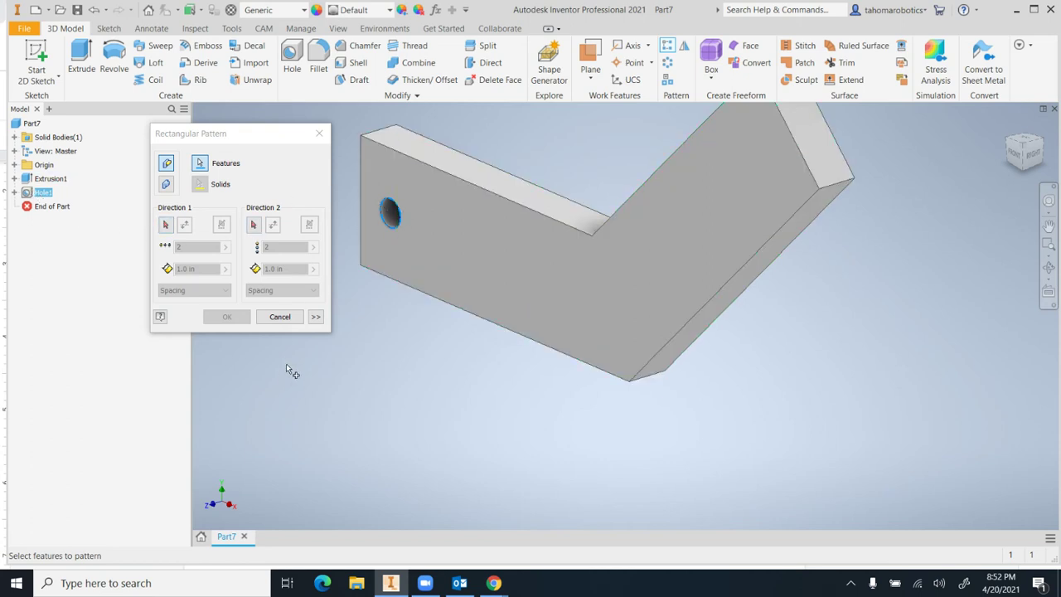
pyautogui.click(168, 226)
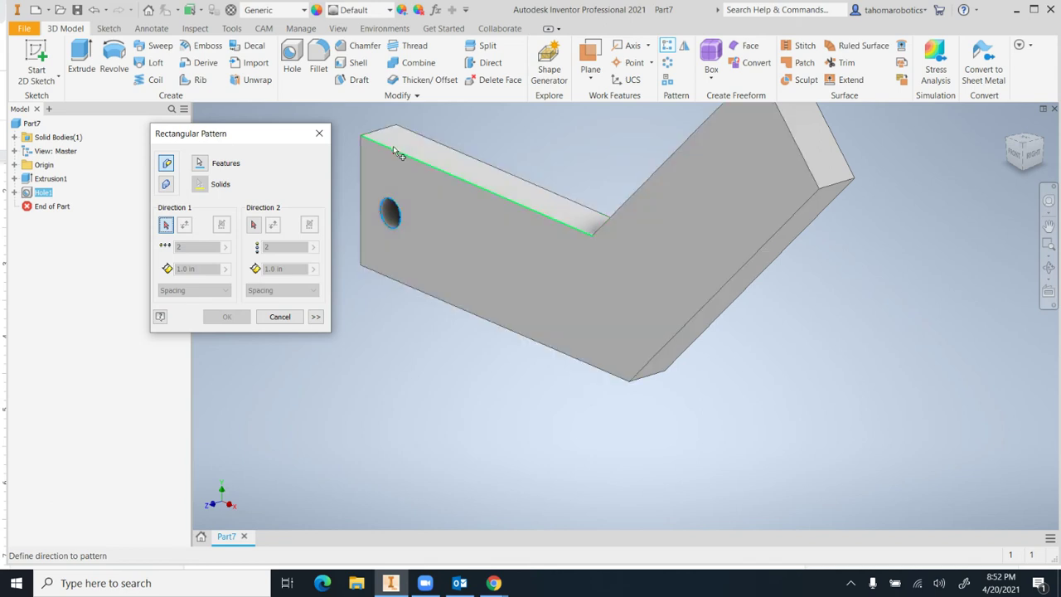
pyautogui.click(395, 152)
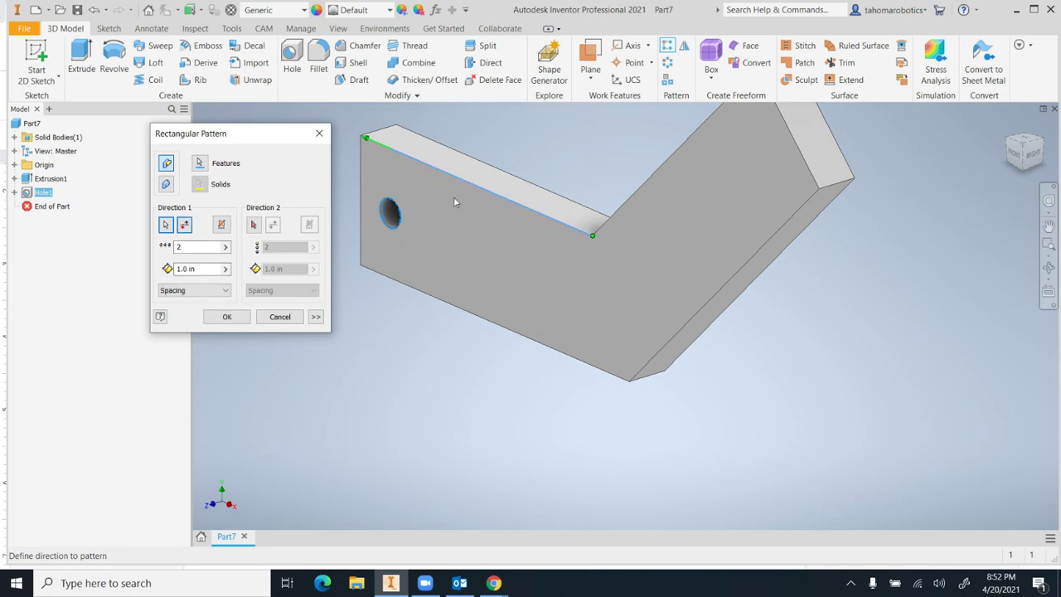
pyautogui.scroll(5, 467, 208)
pyautogui.scroll(-4, 435, 194)
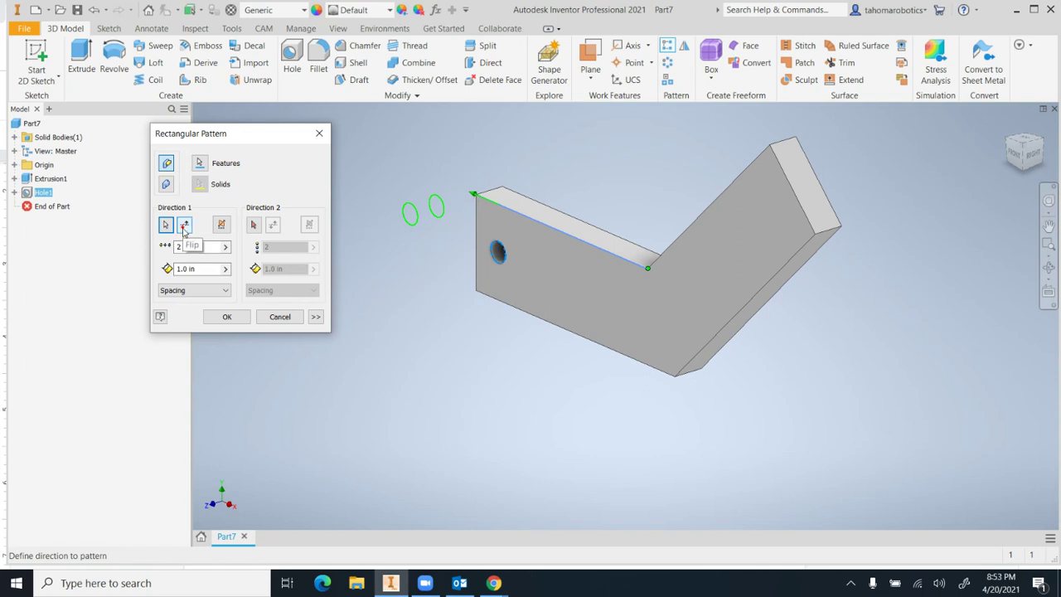
# Flip the pattern direction toward the bend and create 4 holes at 0.5 in spacing.
pyautogui.click(184, 224)
pyautogui.click(174, 269)
pyautogui.write('.5')
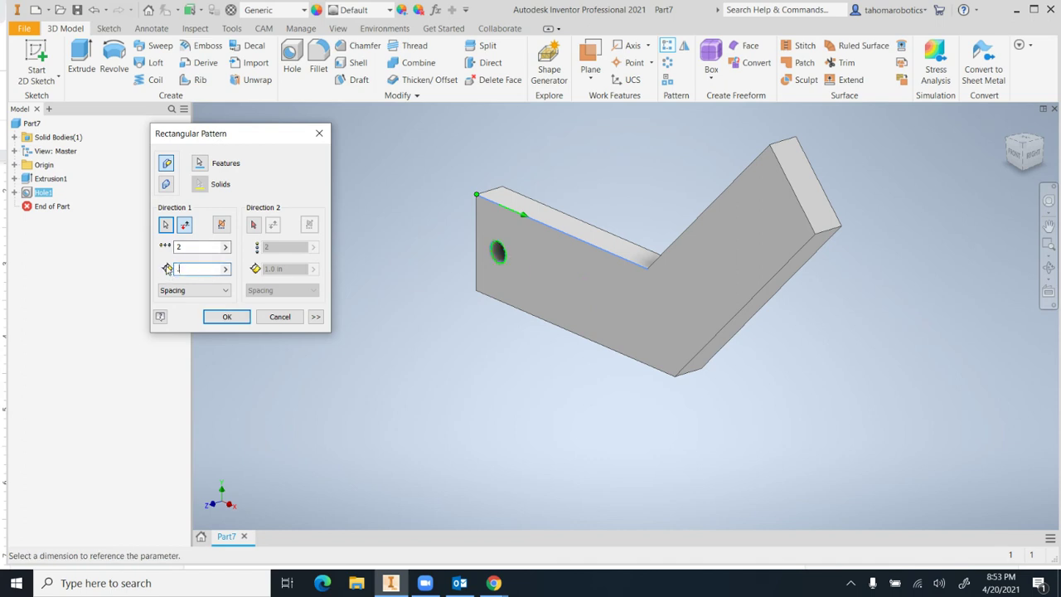
pyautogui.click(185, 245)
pyautogui.click(208, 270)
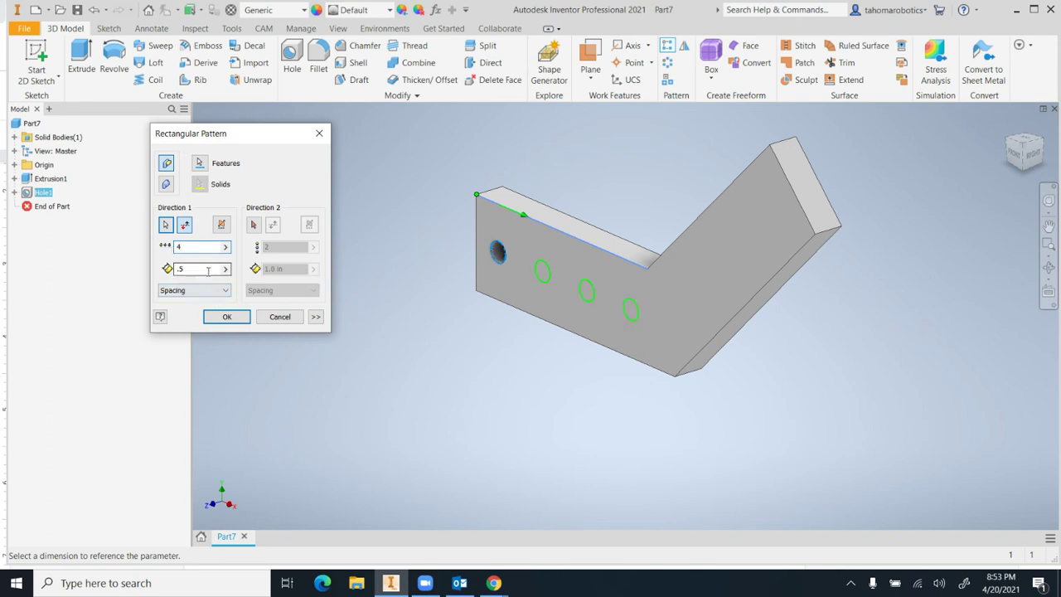
pyautogui.click(232, 318)
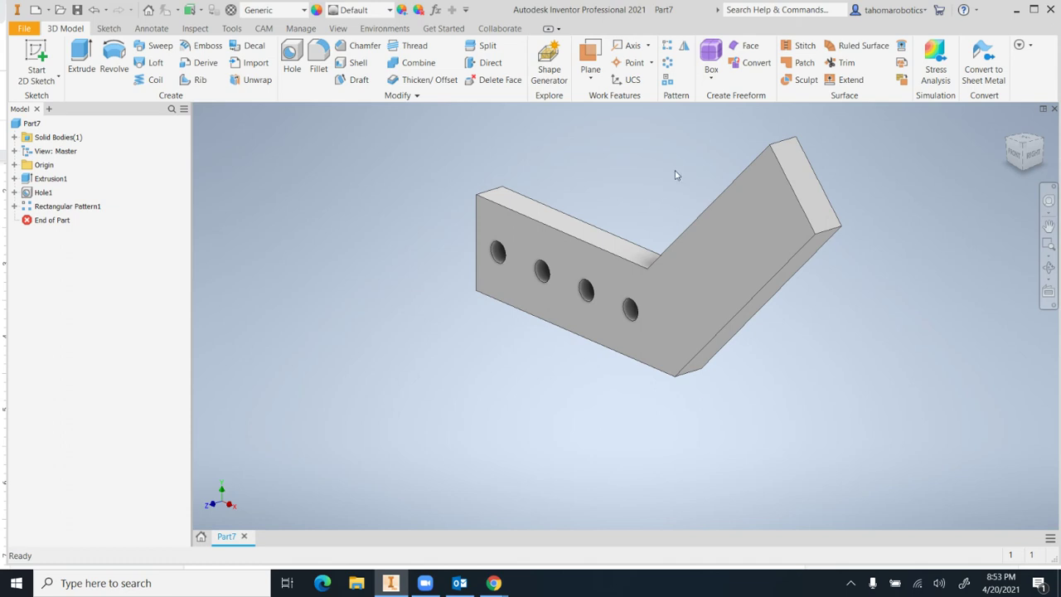
# Examine the bracket and its row of holes up close and from several angles.
pyautogui.scroll(2, 683, 193)
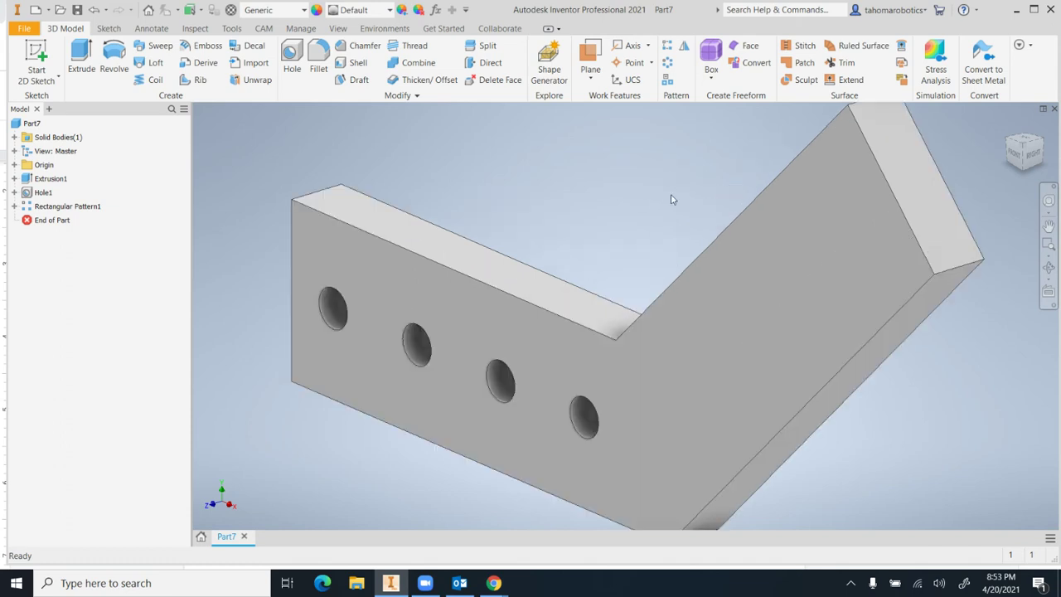
pyautogui.scroll(2, 680, 199)
pyautogui.scroll(-6, 676, 207)
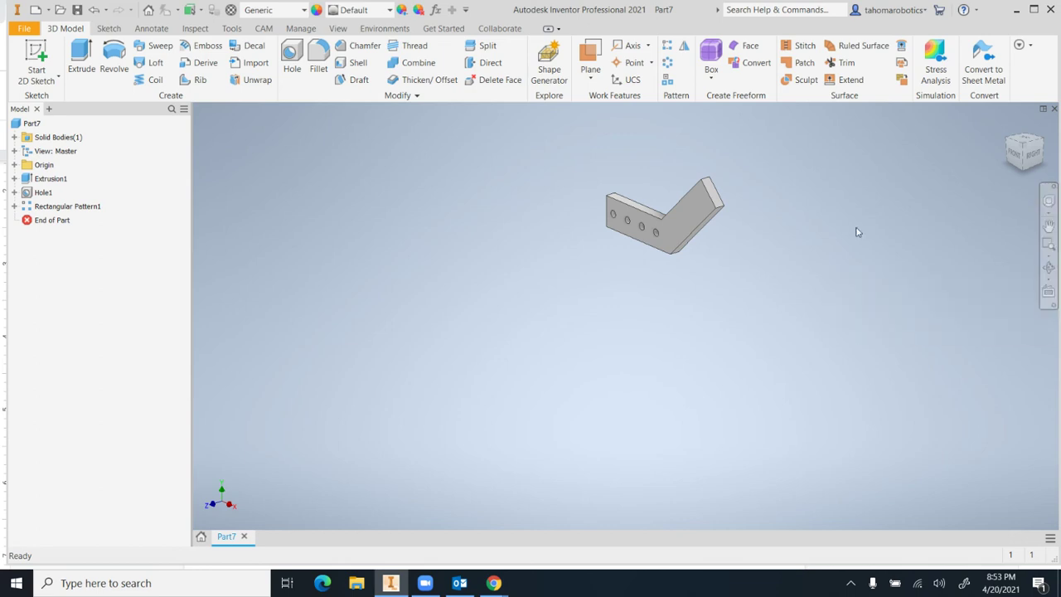
pyautogui.scroll(2, 829, 214)
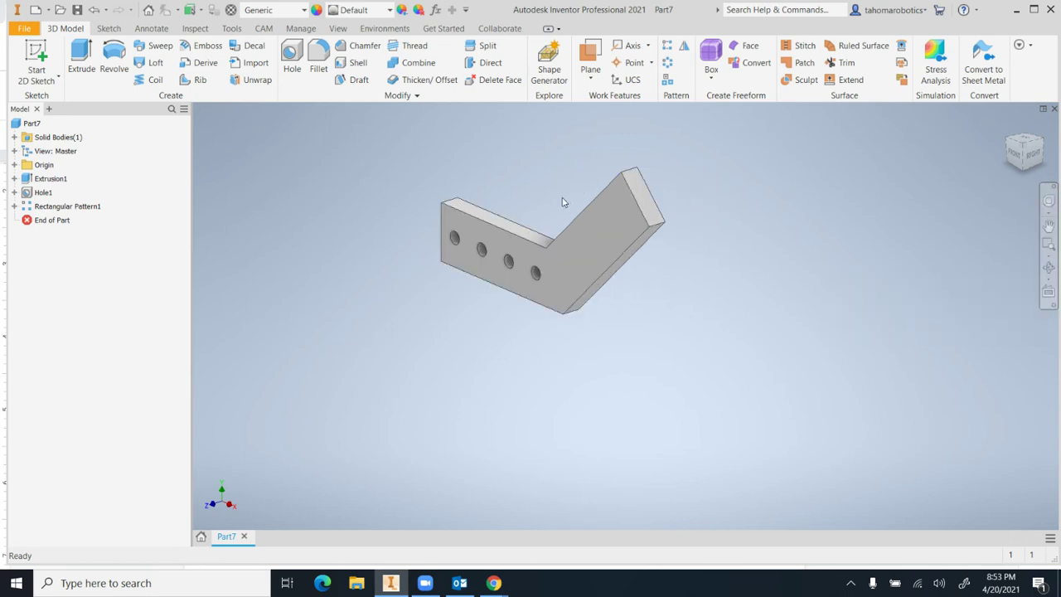
pyautogui.keyDown('shift'); pyautogui.moveTo(561, 196); pyautogui.dragTo(624, 214, button='middle'); pyautogui.keyUp('shift')
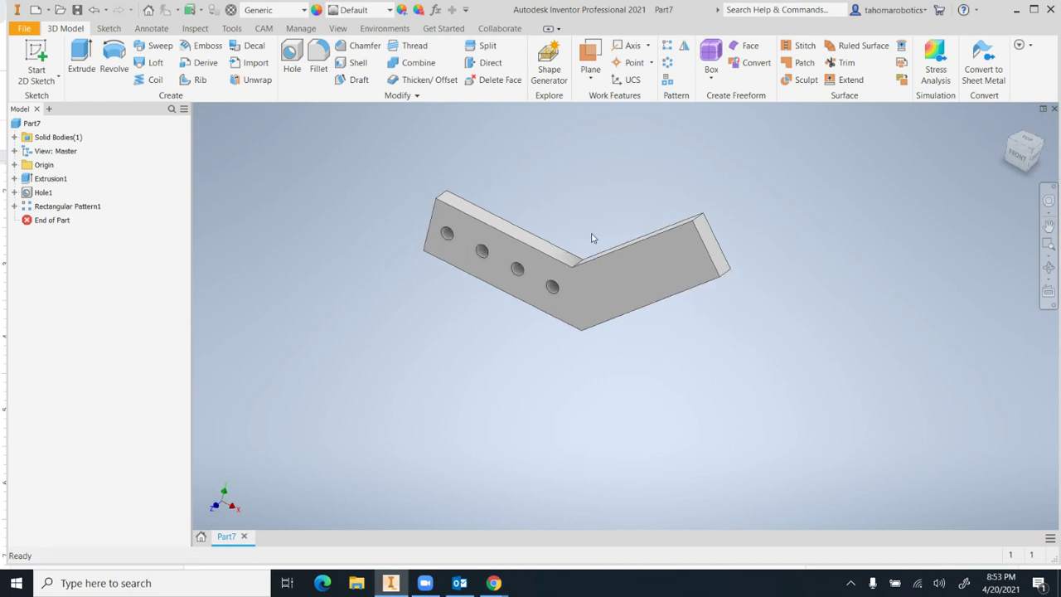
pyautogui.click(1048, 267)
pyautogui.moveTo(705, 278)
pyautogui.mouseDown()
pyautogui.moveTo(695, 307)
pyautogui.moveTo(695, 264)
pyautogui.mouseUp()
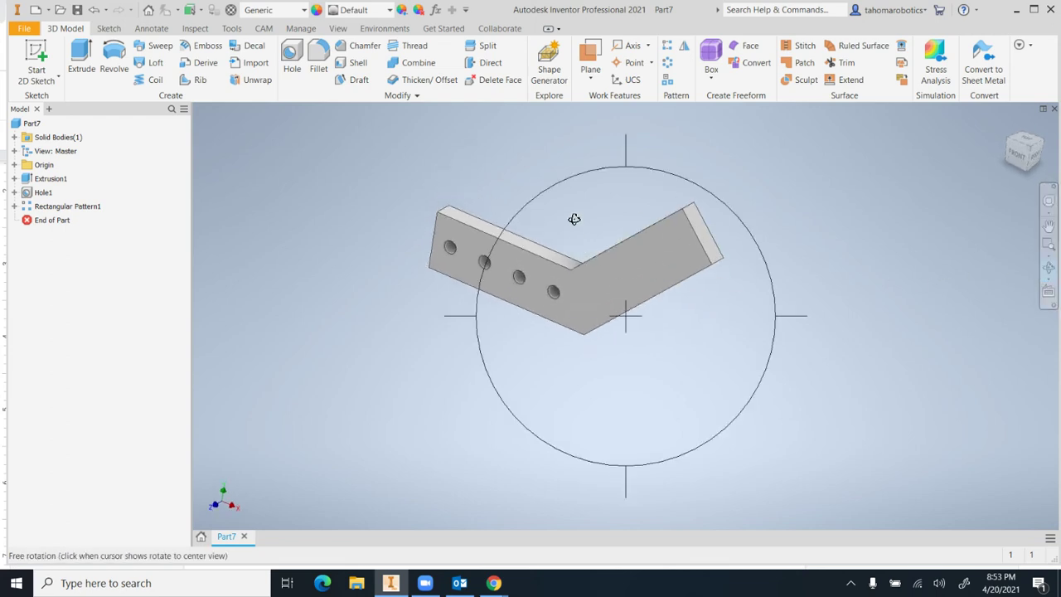
pyautogui.press('Escape')
pyautogui.scroll(-3, 611, 227)
pyautogui.keyDown('shift'); pyautogui.moveTo(611, 224); pyautogui.dragTo(618, 229); pyautogui.keyUp('shift')
pyautogui.keyDown('shift'); pyautogui.moveTo(618, 229); pyautogui.dragTo(625, 252, button='middle'); pyautogui.keyUp('shift')
pyautogui.scroll(-3, 627, 240)
pyautogui.scroll(5, 626, 238)
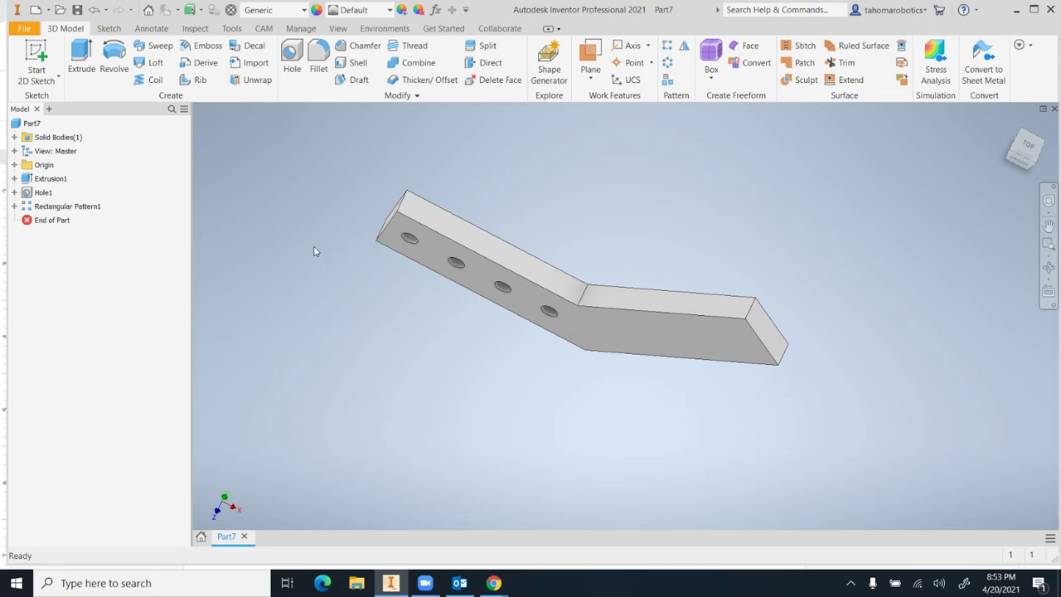
pyautogui.moveTo(584, 233); pyautogui.dragTo(605, 206)
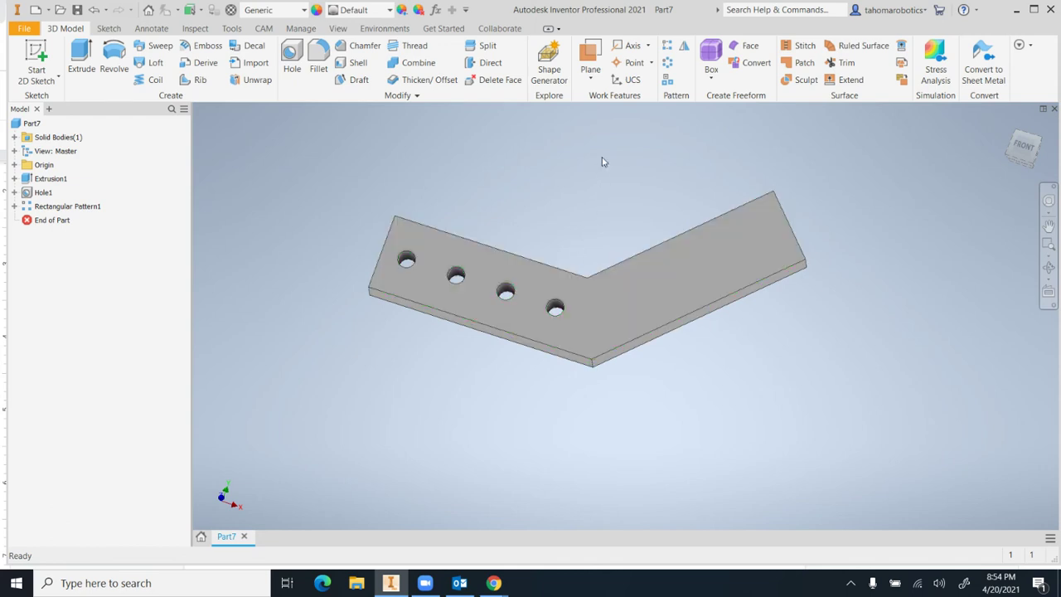
# Create a midplane work plane between the end faces of the bracket's two legs.
pyautogui.click(594, 74)
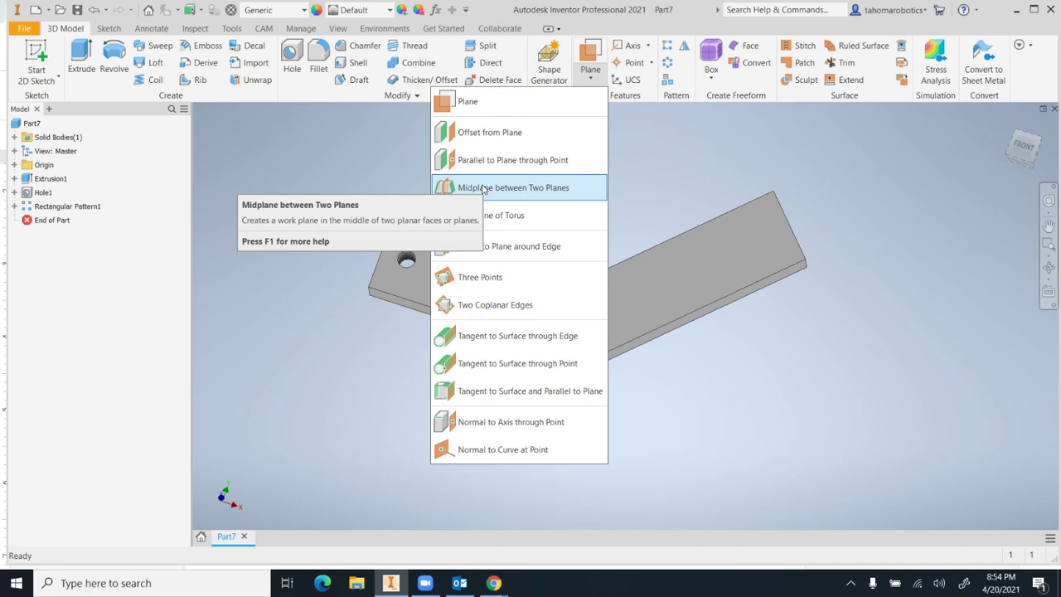
pyautogui.click(483, 188)
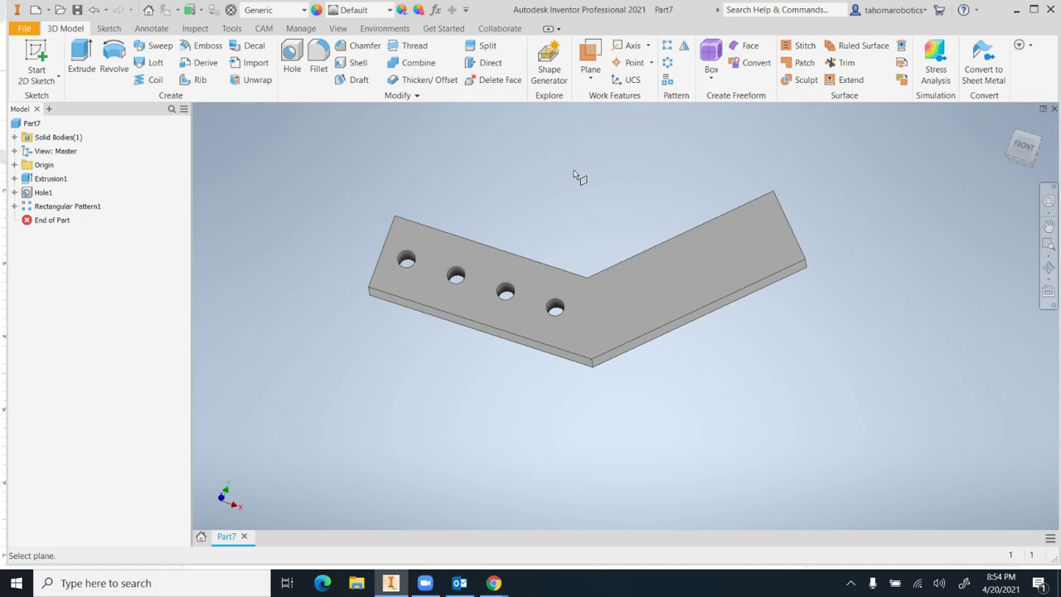
pyautogui.keyDown('shift'); pyautogui.moveTo(585, 166); pyautogui.dragTo(548, 220, button='middle'); pyautogui.keyUp('shift')
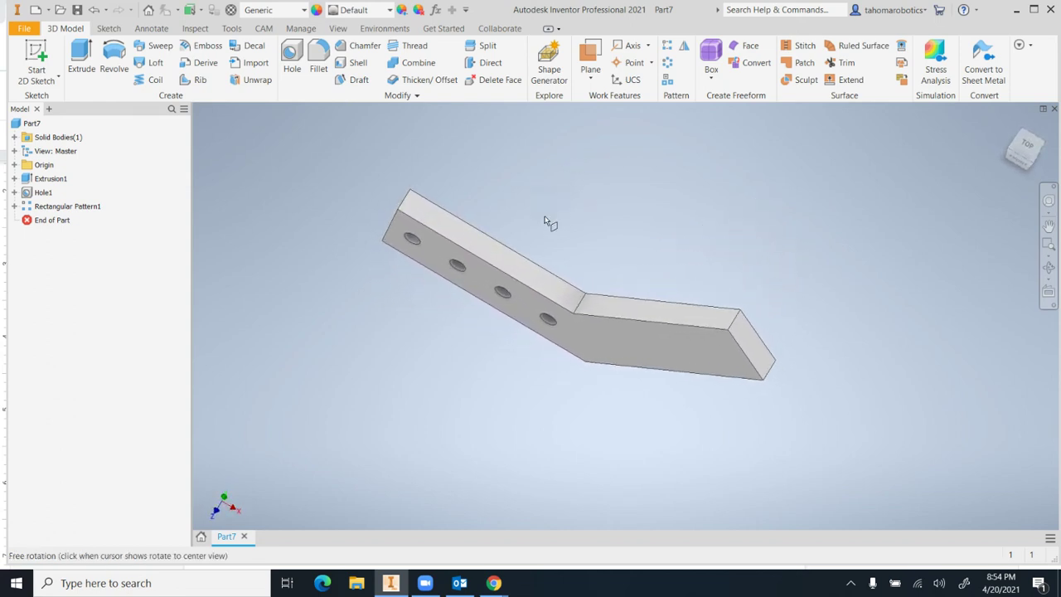
pyautogui.click(753, 348)
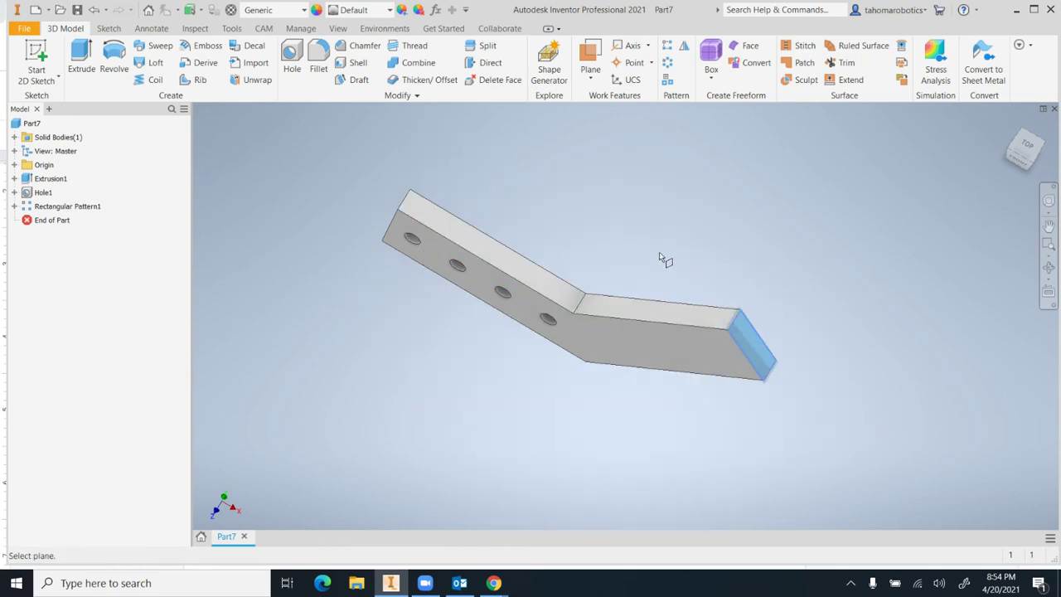
pyautogui.keyDown('shift'); pyautogui.moveTo(642, 246); pyautogui.dragTo(701, 268, button='middle'); pyautogui.keyUp('shift')
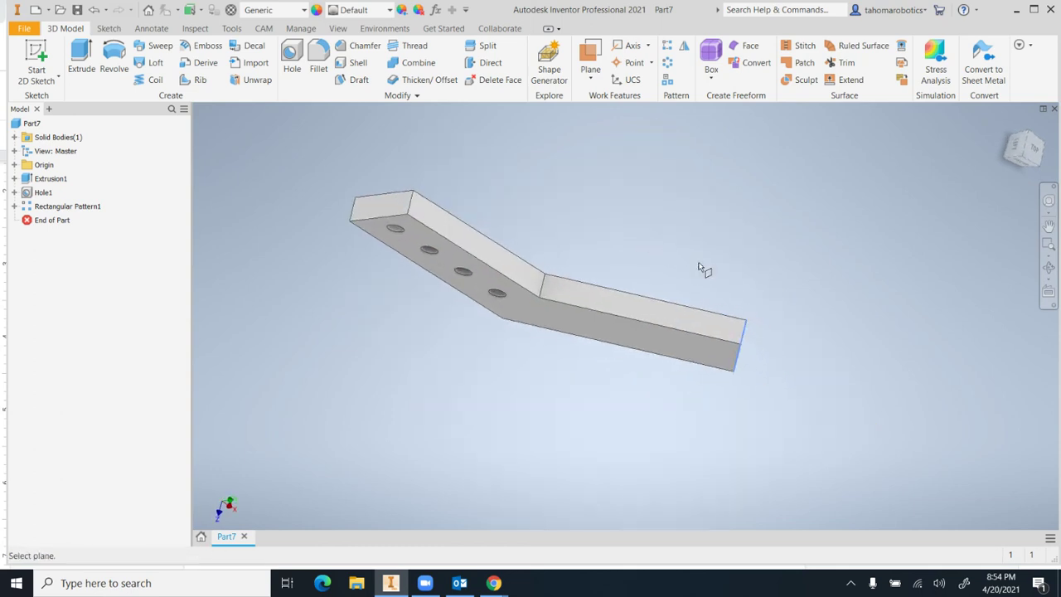
pyautogui.click(393, 214)
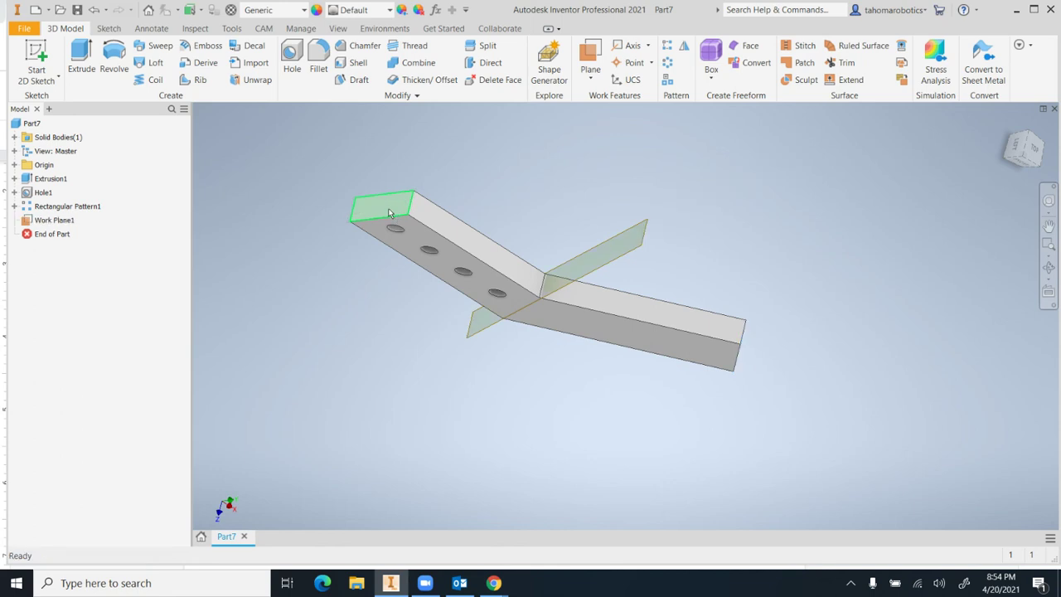
# Start a Mirror with the first hole and its rectangular pattern as the features to mirror.
pyautogui.keyDown('shift'); pyautogui.moveTo(569, 235); pyautogui.dragTo(582, 168, button='middle'); pyautogui.keyUp('shift')
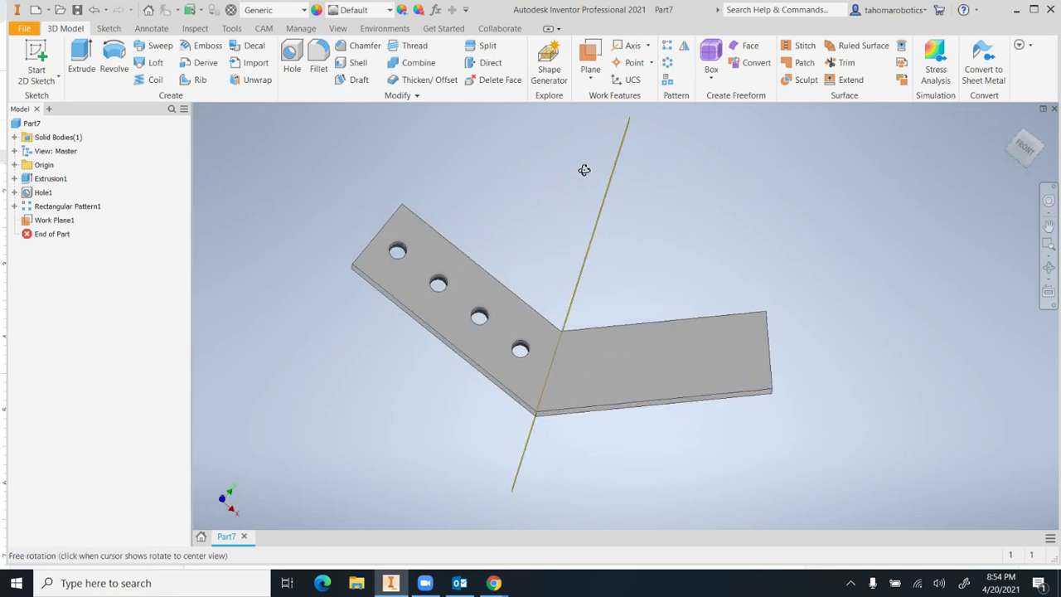
pyautogui.scroll(-3, 620, 142)
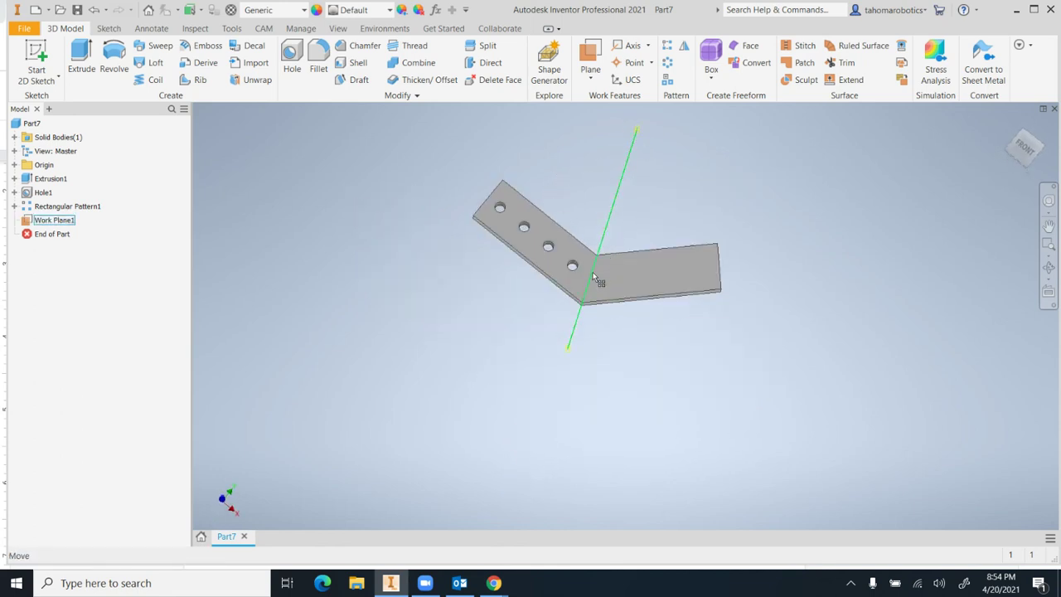
pyautogui.scroll(5, 601, 251)
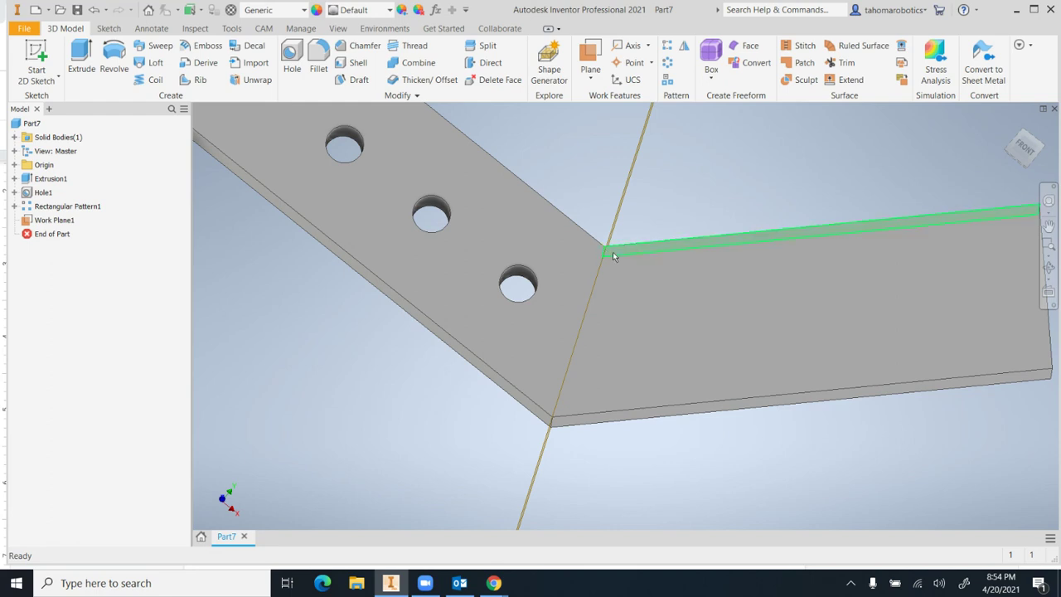
pyautogui.scroll(-5, 607, 249)
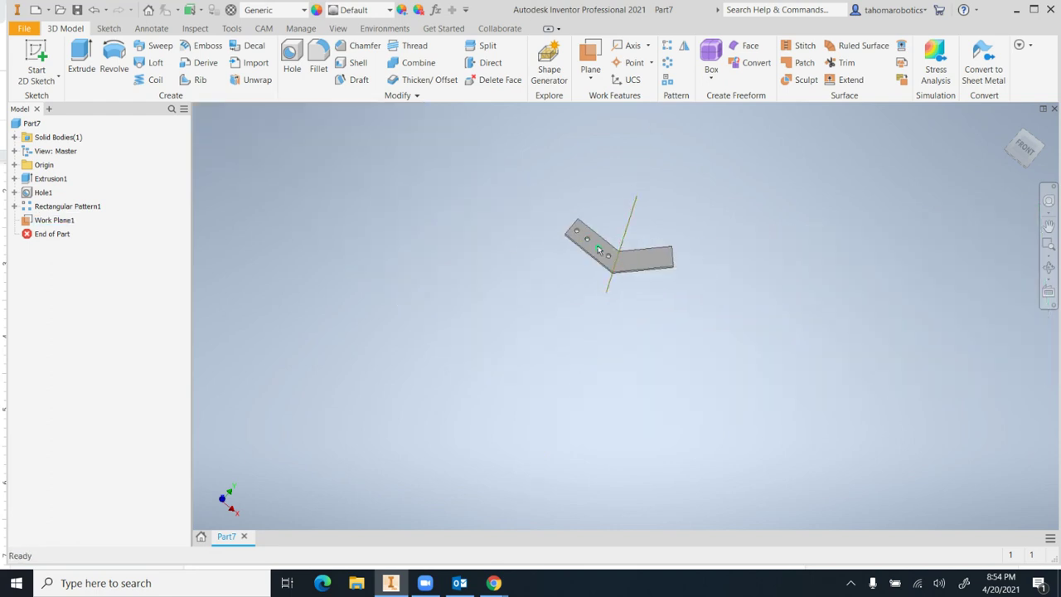
pyautogui.scroll(4, 633, 238)
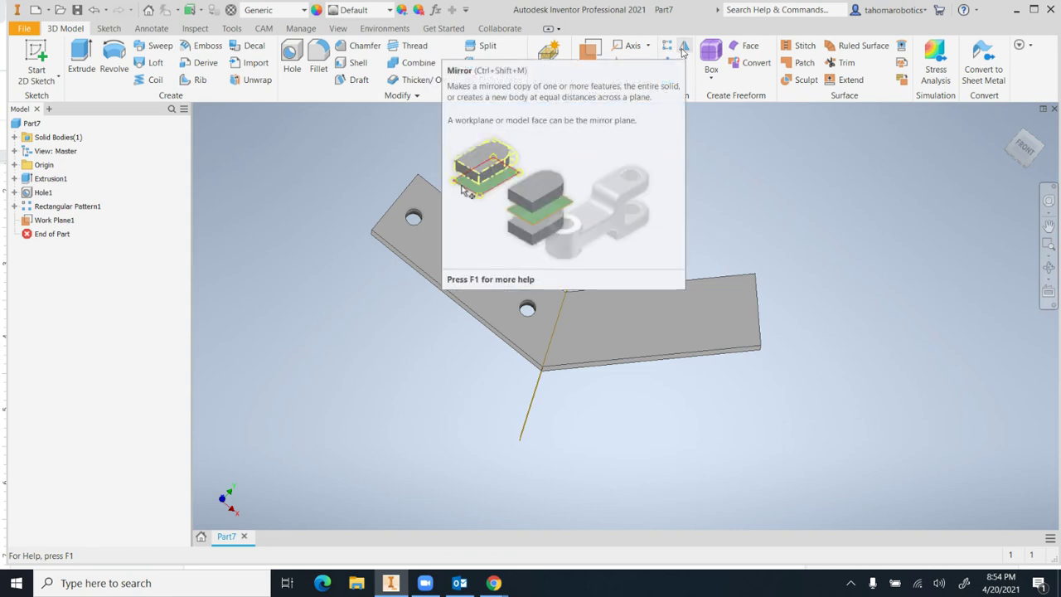
pyautogui.click(682, 50)
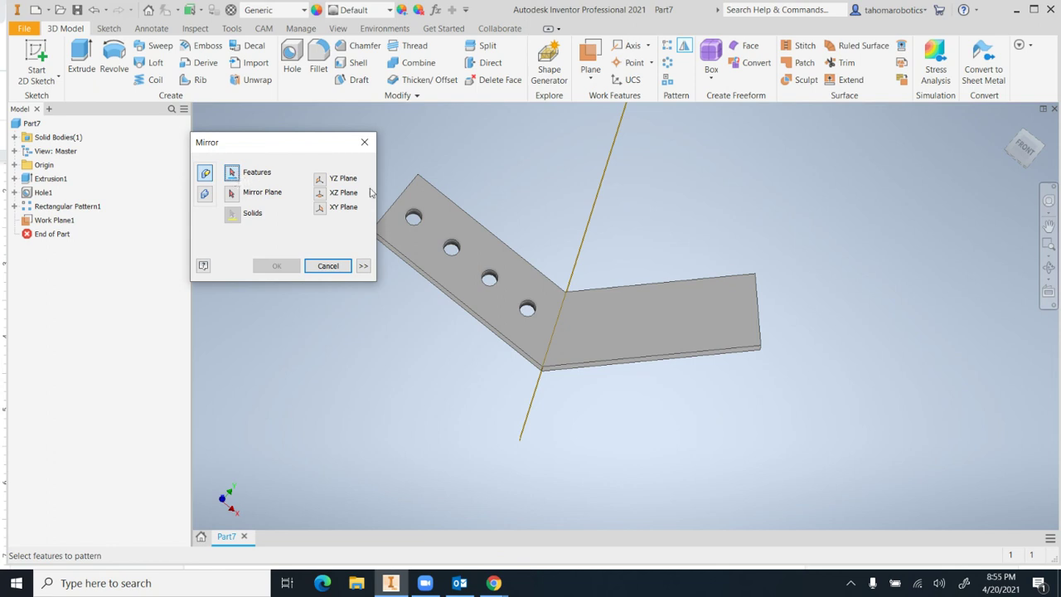
pyautogui.scroll(5, 419, 217)
pyautogui.scroll(-3, 427, 201)
pyautogui.scroll(-5, 646, 398)
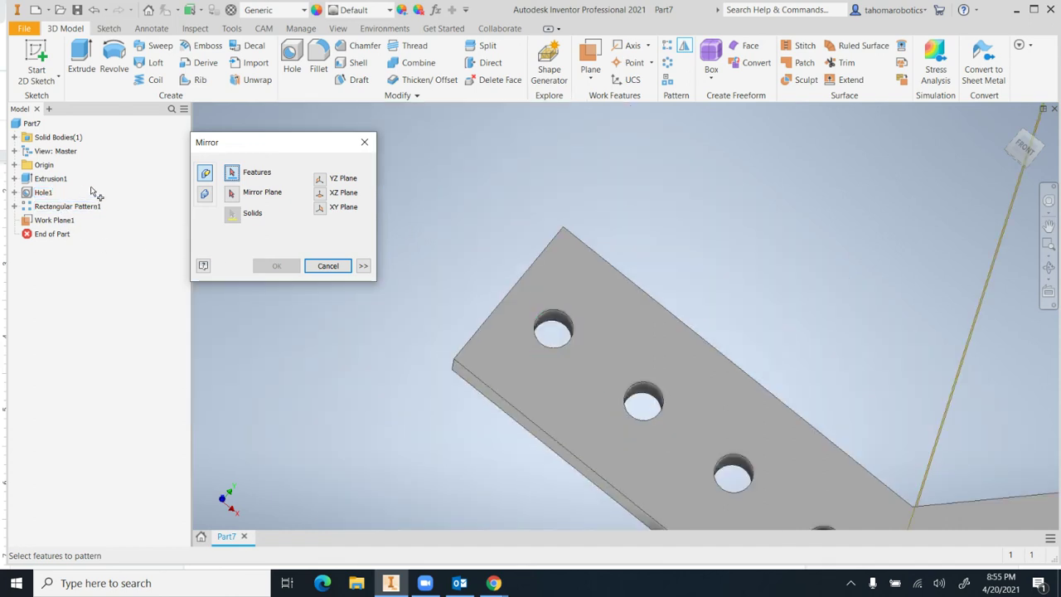
pyautogui.click(43, 196)
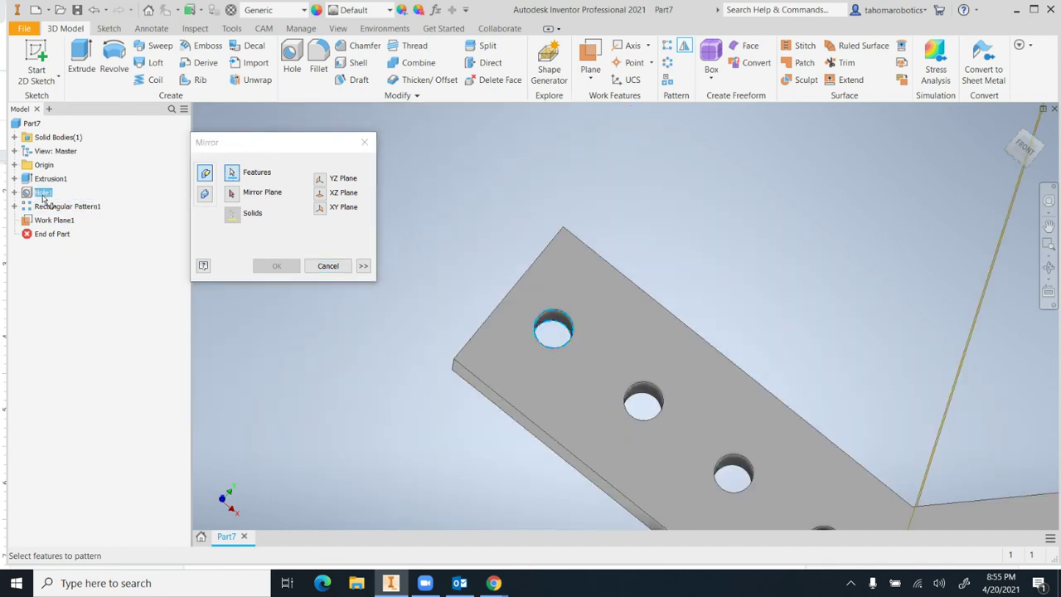
pyautogui.click(49, 207)
pyautogui.scroll(-3, 530, 267)
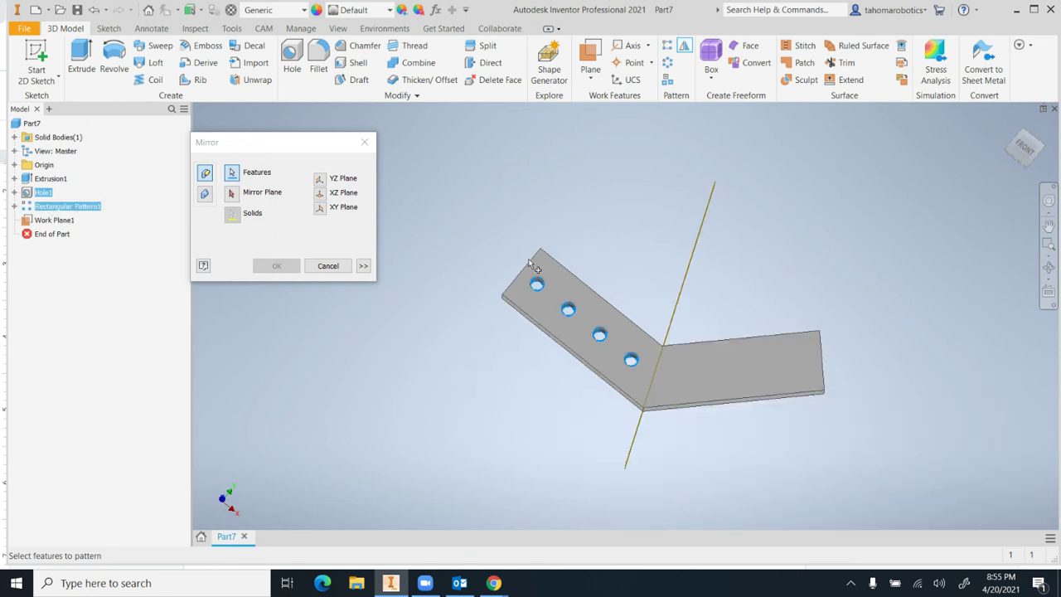
pyautogui.scroll(2, 583, 323)
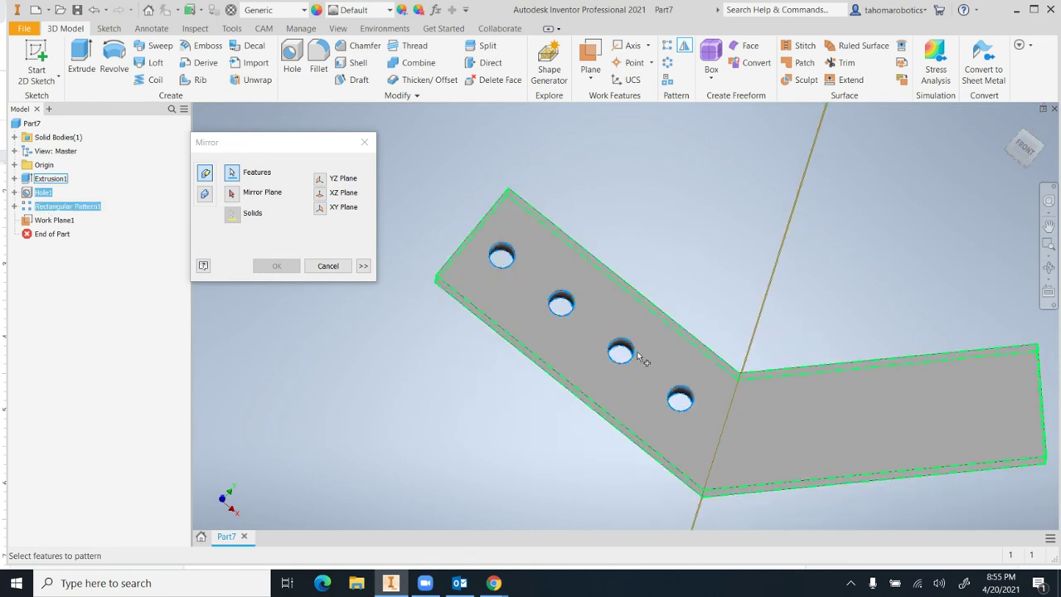
# Set the midplane work plane as the mirror plane and create the mirrored row of holes on the other leg.
pyautogui.click(233, 195)
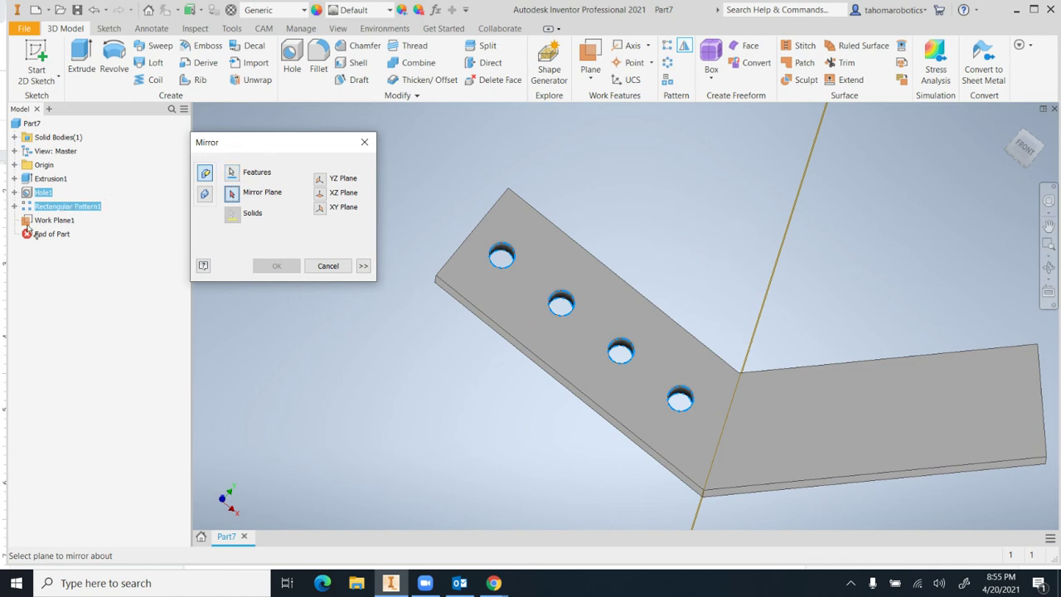
pyautogui.press('F4')
pyautogui.moveTo(632, 167); pyautogui.dragTo(778, 196)
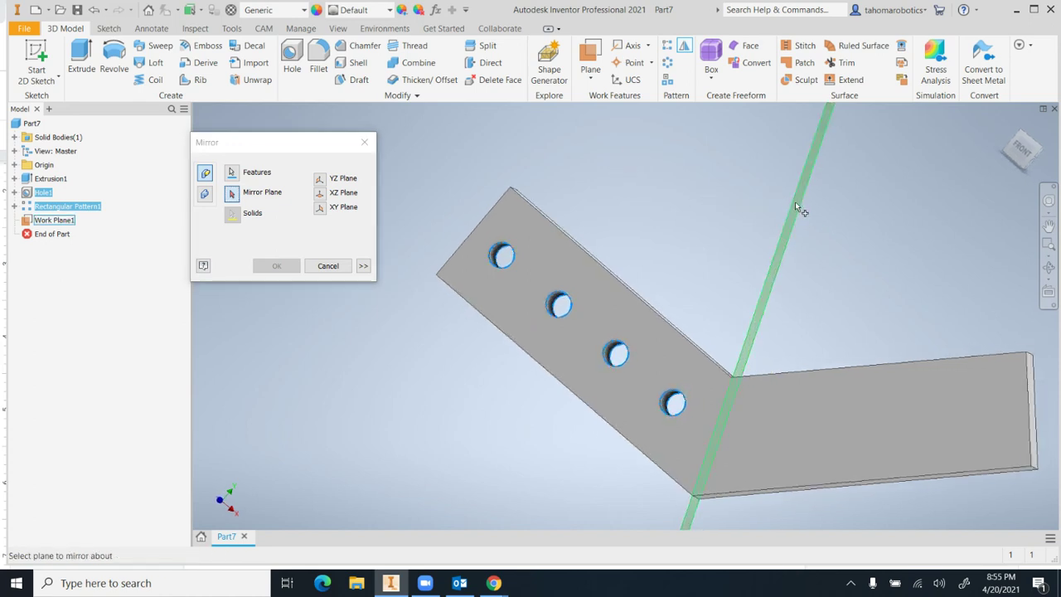
pyautogui.click(796, 203)
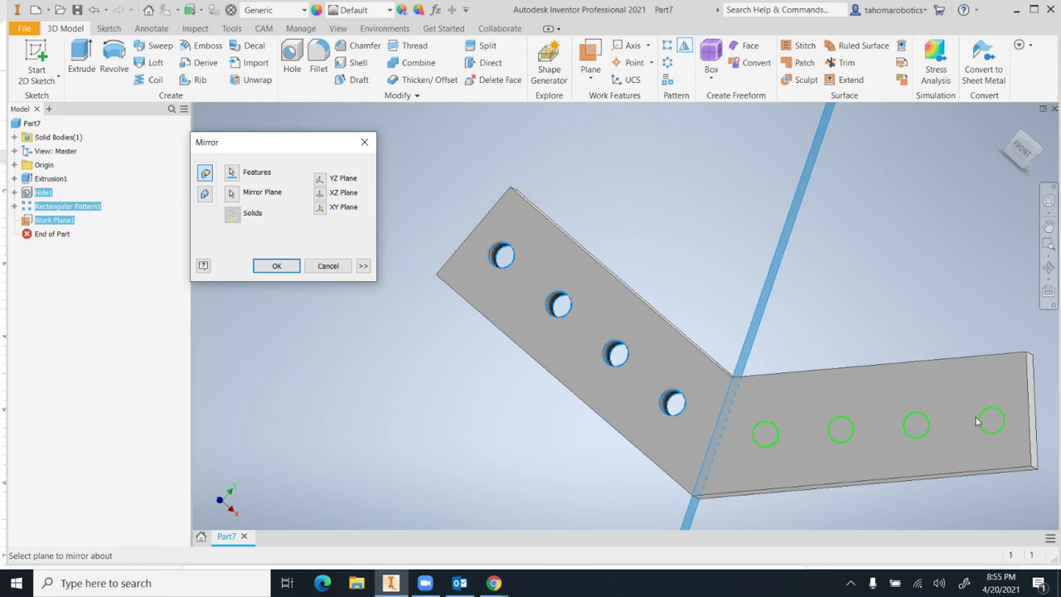
pyautogui.click(274, 265)
pyautogui.scroll(3, 568, 214)
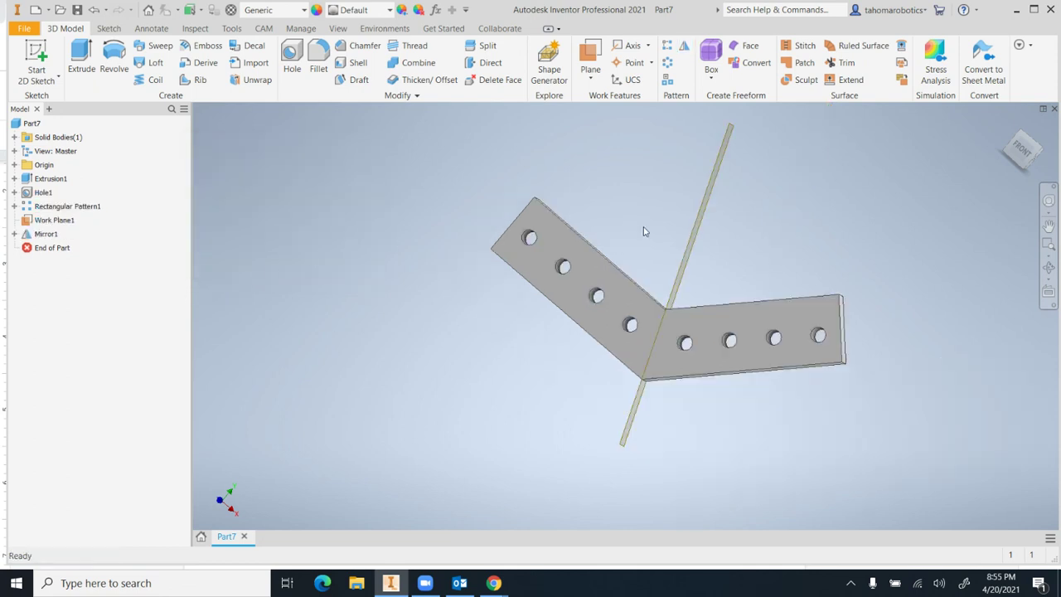
# Hide the midplane work plane at the bracket's bend.
pyautogui.keyDown('shift'); pyautogui.moveTo(689, 234); pyautogui.dragTo(640, 256, button='middle'); pyautogui.keyUp('shift')
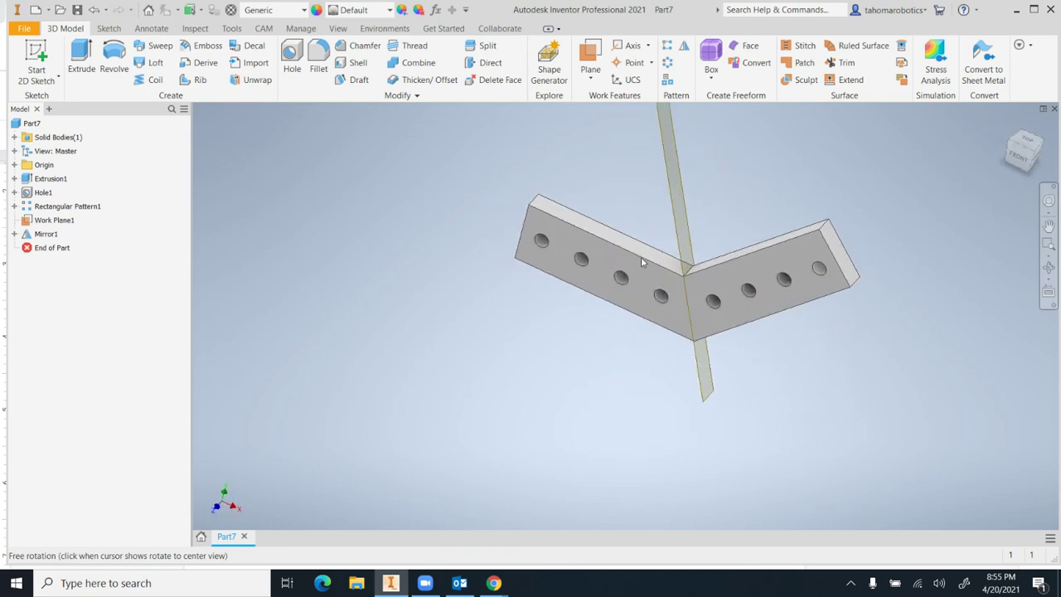
pyautogui.scroll(-3, 639, 256)
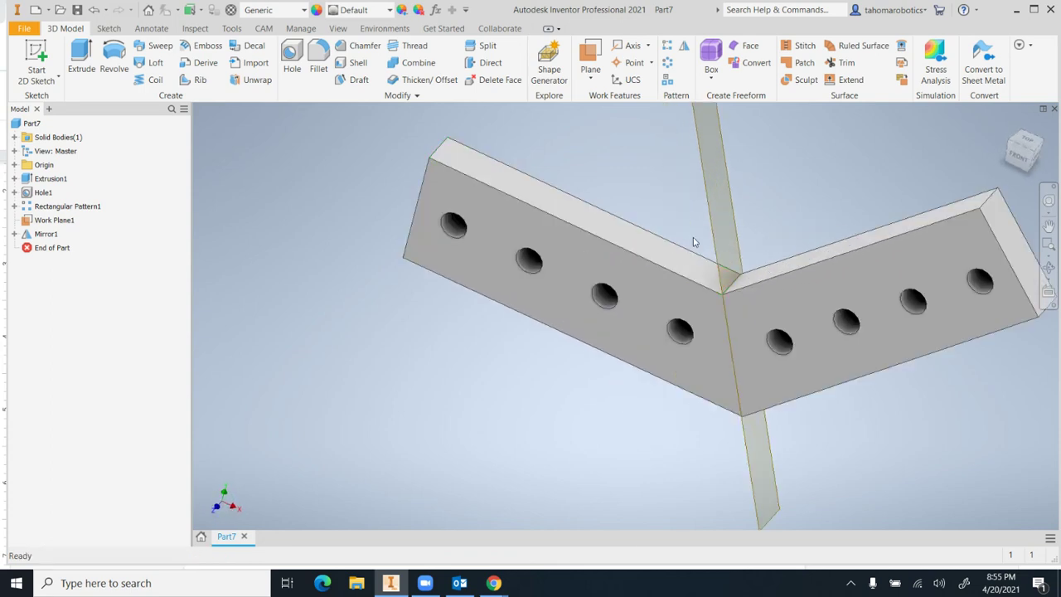
pyautogui.rightClick(36, 224)
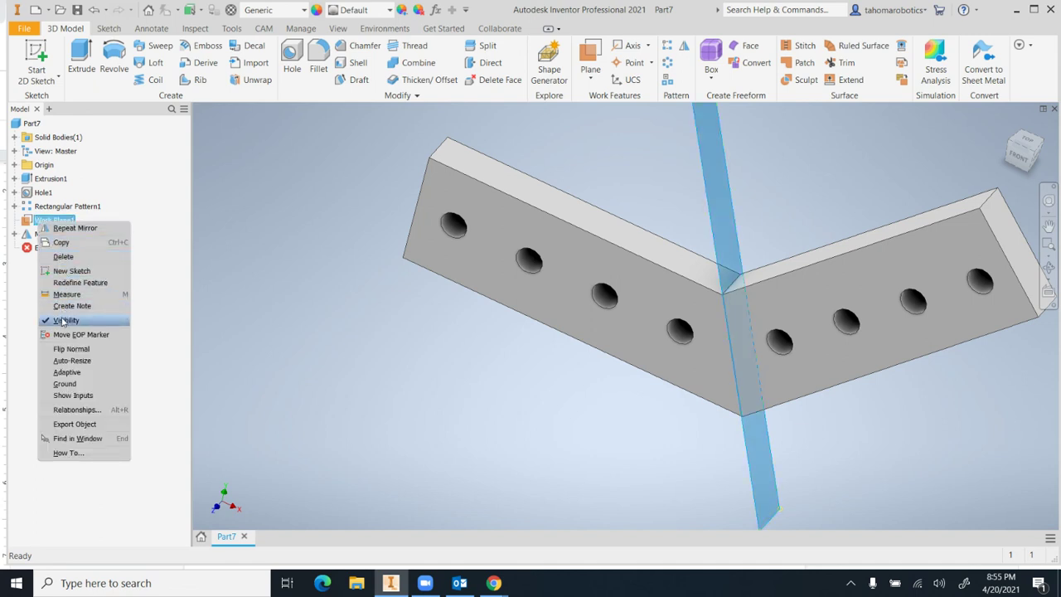
pyautogui.click(65, 320)
pyautogui.scroll(3, 313, 247)
pyautogui.keyDown('shift'); pyautogui.moveTo(470, 205); pyautogui.dragTo(501, 221, button='middle'); pyautogui.keyUp('shift')
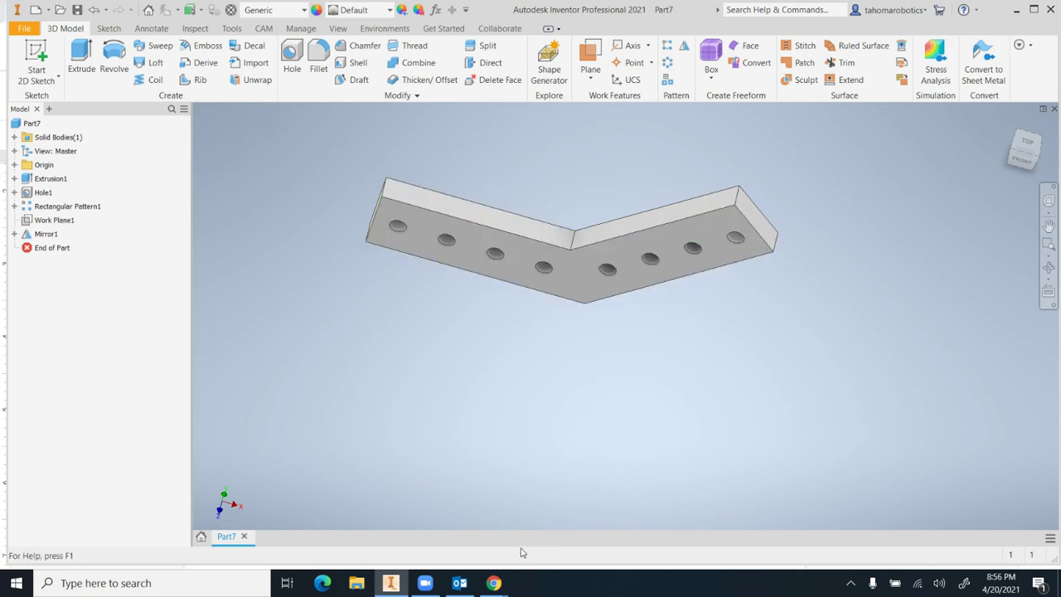
# Start a constant 0.125 in edge fillet on the inner and outer bend edges and both end corner edges of one leg.
pyautogui.click(319, 65)
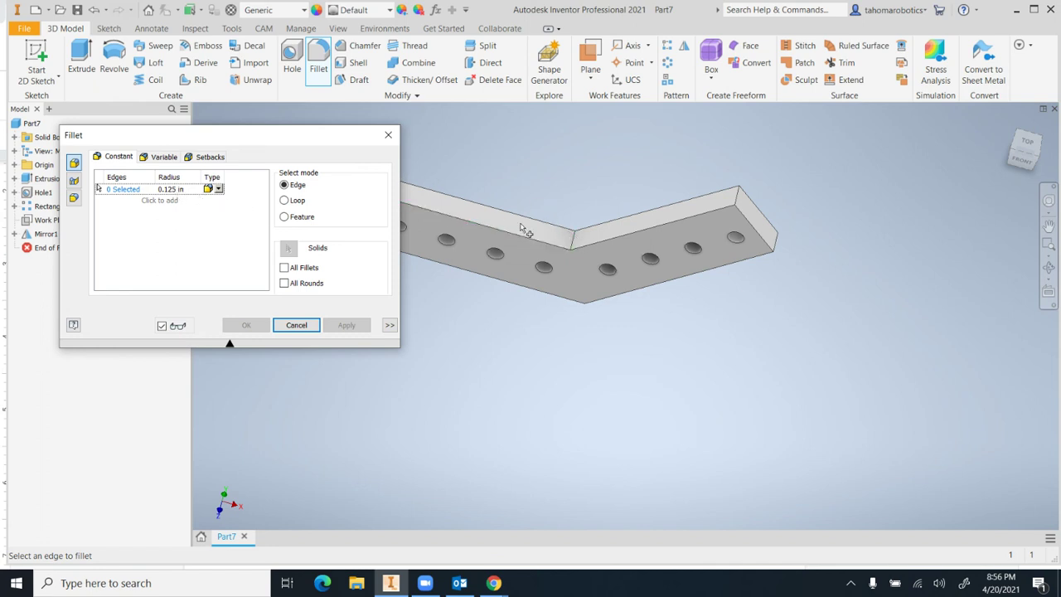
pyautogui.click(571, 238)
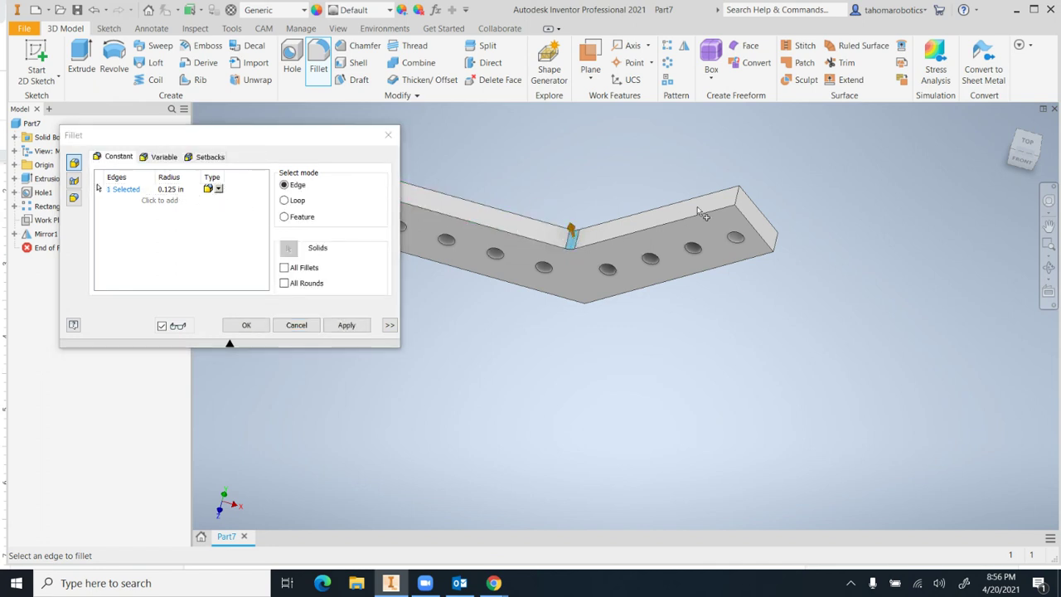
pyautogui.click(742, 201)
pyautogui.click(779, 245)
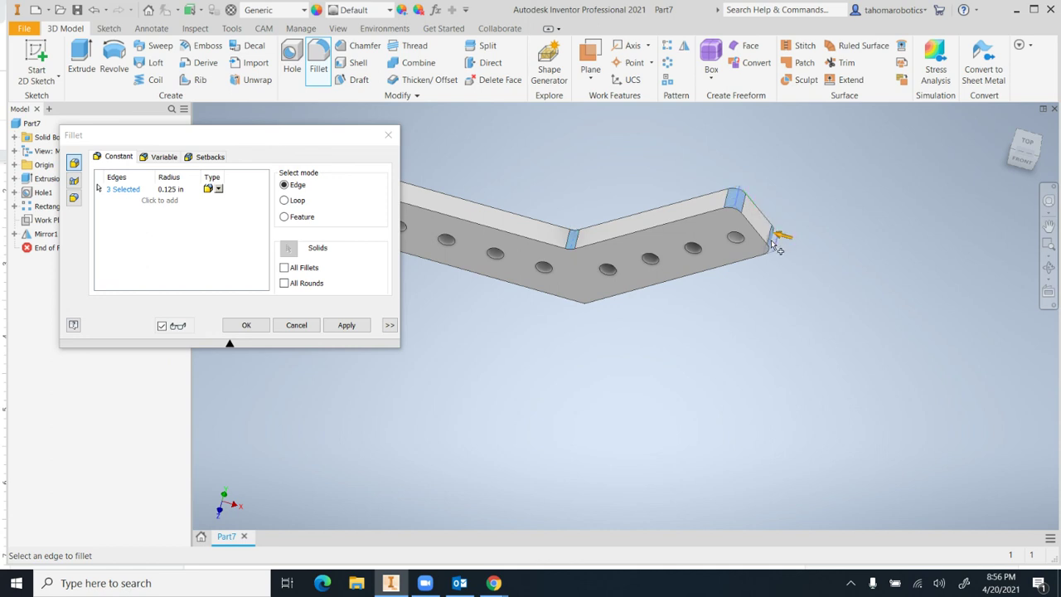
pyautogui.keyDown('shift'); pyautogui.moveTo(779, 247); pyautogui.dragTo(721, 158, button='middle'); pyautogui.keyUp('shift')
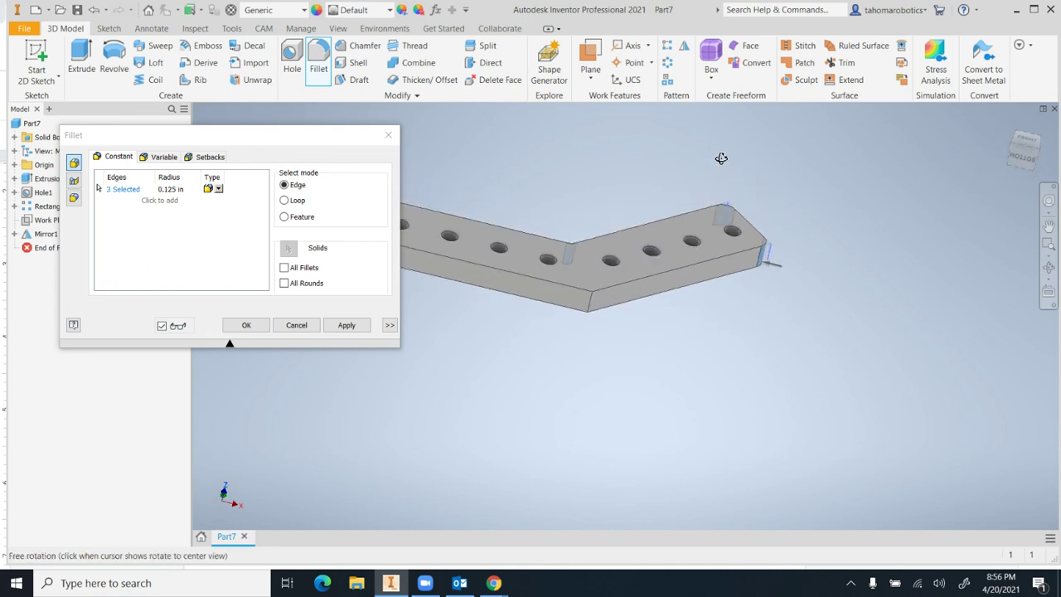
pyautogui.click(596, 308)
# Add the two end corner edges of the other leg and apply the 0.125 in fillet to all six edges.
pyautogui.scroll(5, 605, 294)
pyautogui.keyDown('shift'); pyautogui.moveTo(579, 284); pyautogui.dragTo(598, 299, button='middle'); pyautogui.keyUp('shift')
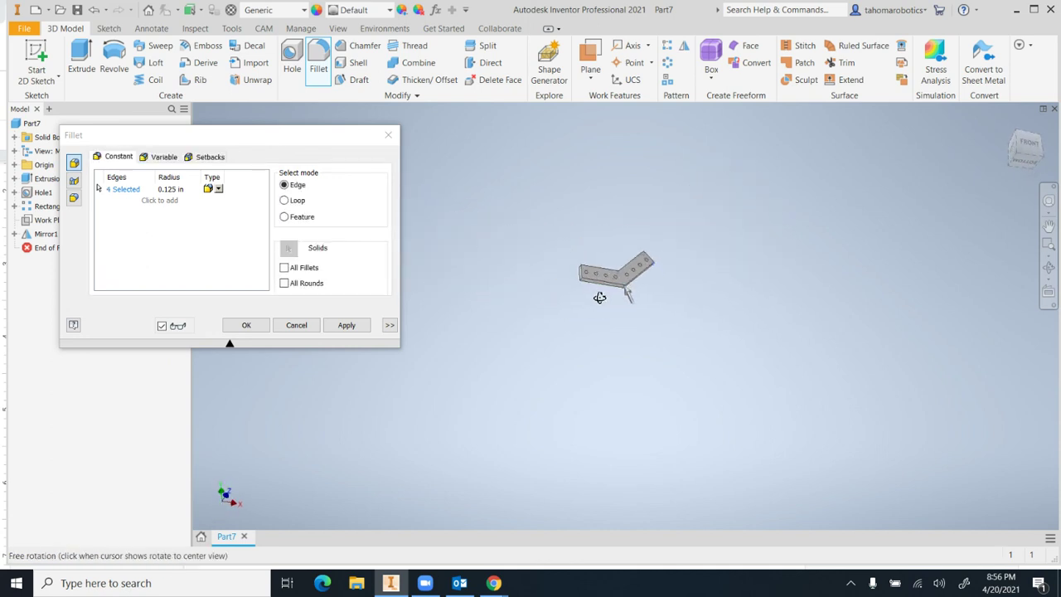
pyautogui.scroll(-6, 614, 330)
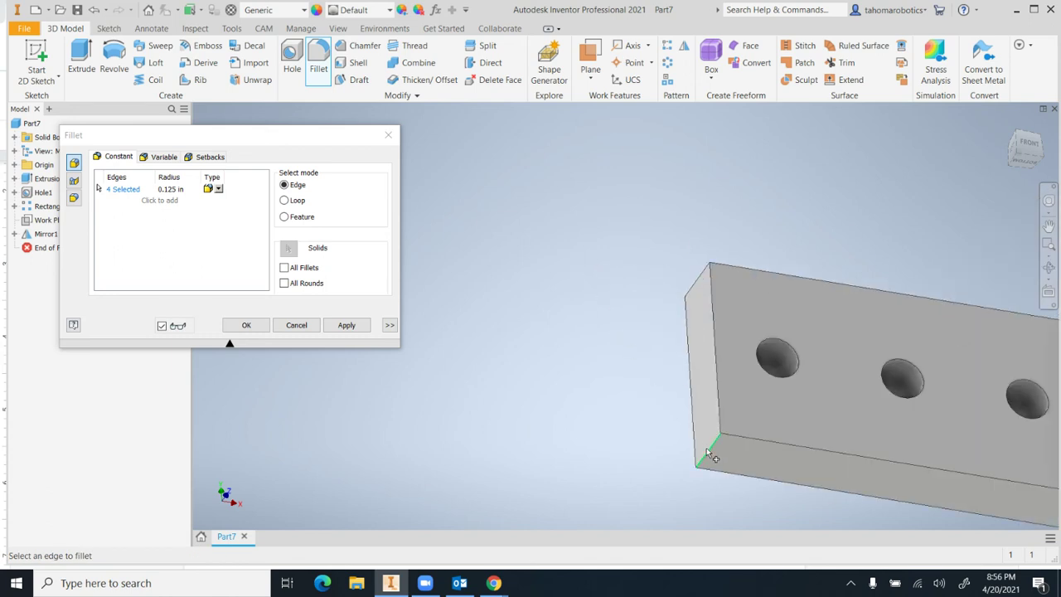
pyautogui.click(708, 448)
pyautogui.click(694, 287)
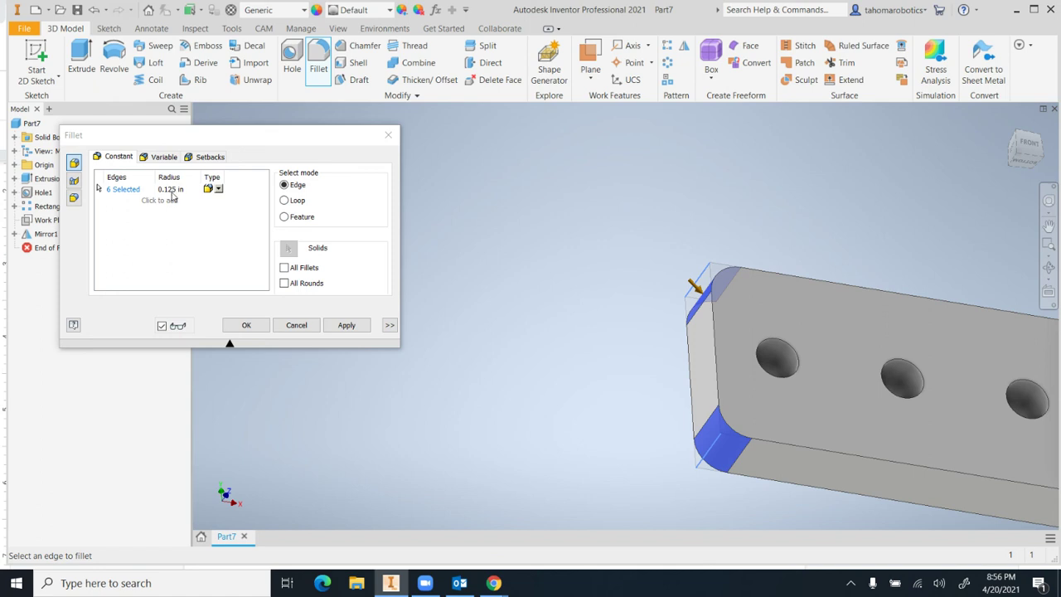
pyautogui.click(344, 326)
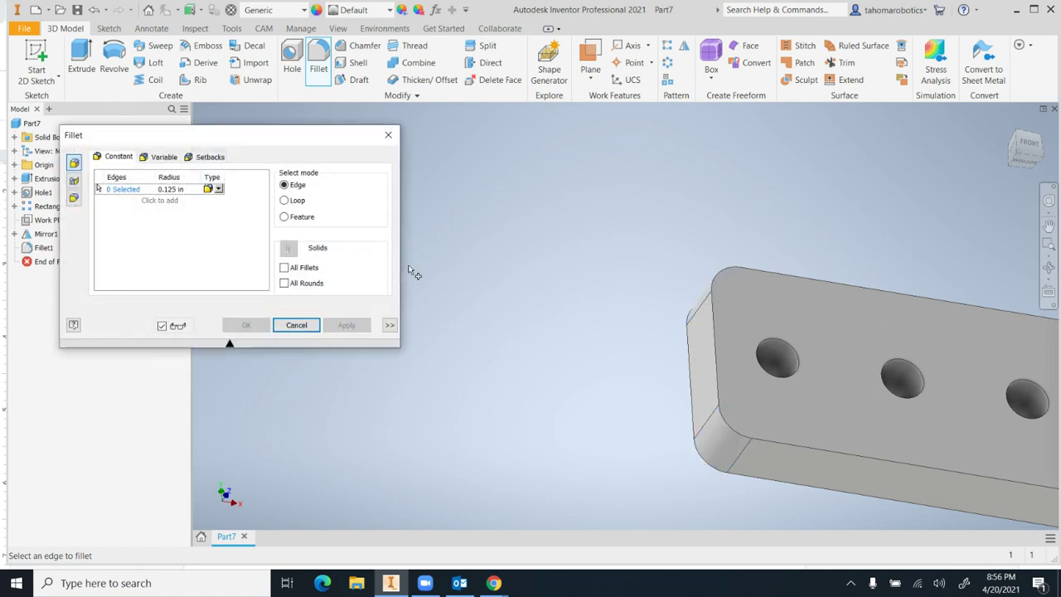
pyautogui.click(391, 141)
# Examine the bracket's rounded corners and both rows of holes from several angles.
pyautogui.scroll(5, 482, 159)
pyautogui.keyDown('shift'); pyautogui.moveTo(606, 156); pyautogui.dragTo(578, 211, button='middle'); pyautogui.keyUp('shift')
pyautogui.scroll(-3, 660, 146)
pyautogui.scroll(5, 661, 142)
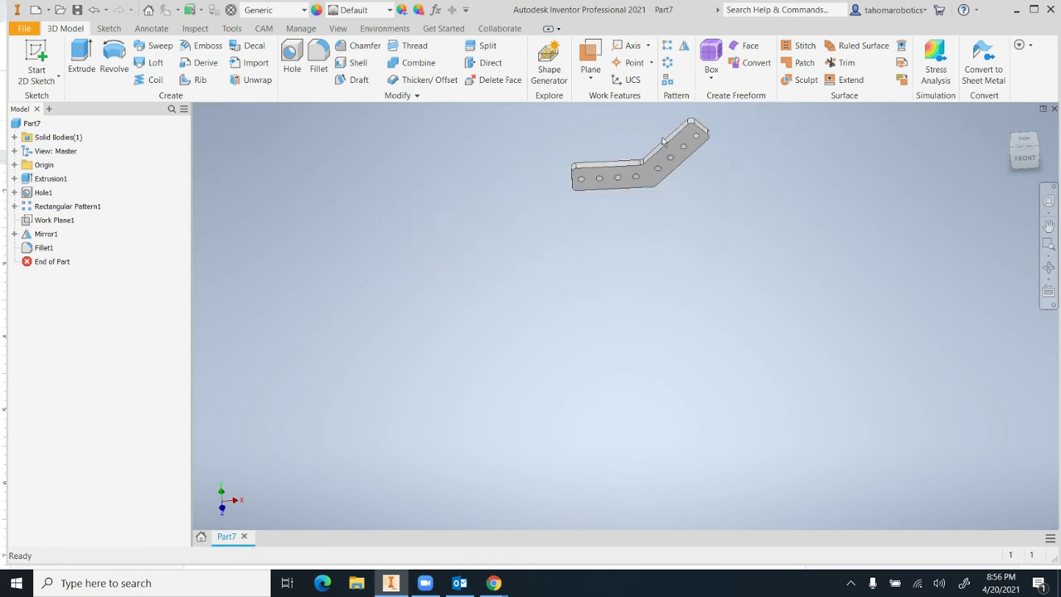
pyautogui.scroll(-7, 664, 139)
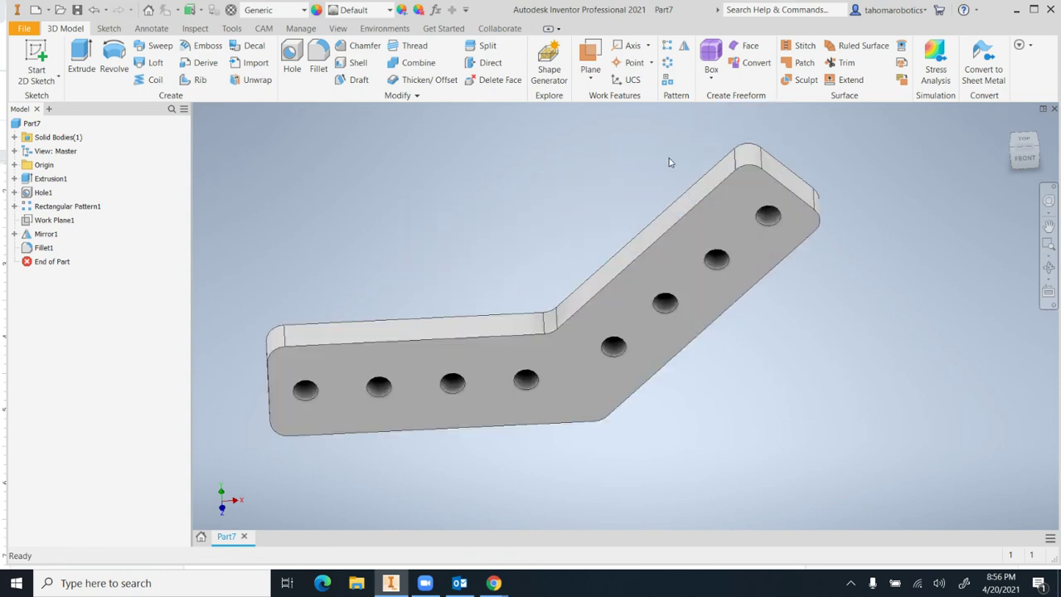
pyautogui.keyDown('shift'); pyautogui.moveTo(655, 219); pyautogui.dragTo(666, 189, button='middle'); pyautogui.keyUp('shift')
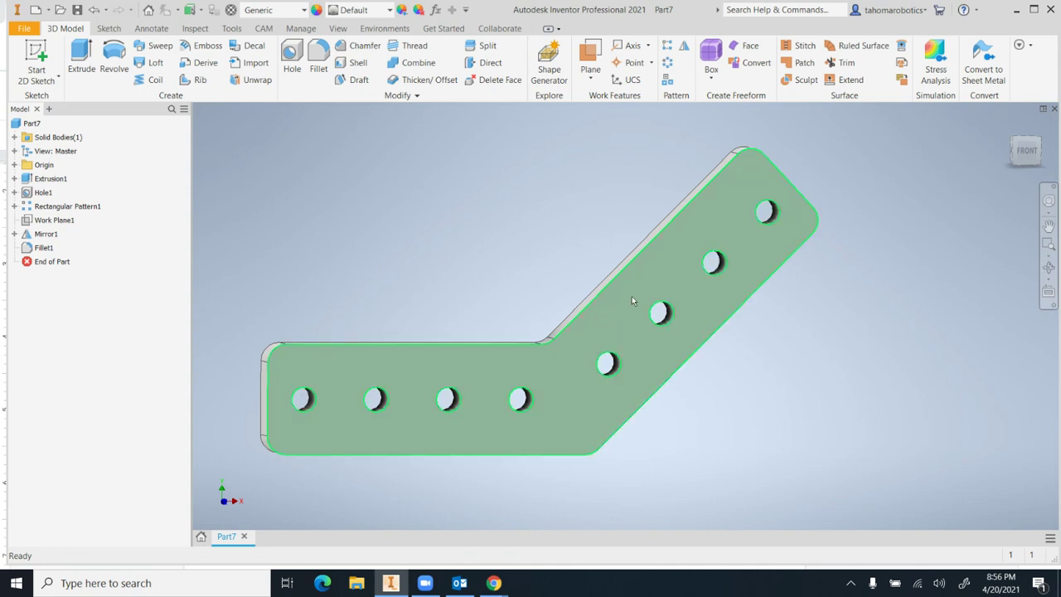
# Review the sketches and dimensions behind the bracket's extrusion and its first hole.
pyautogui.click(14, 178)
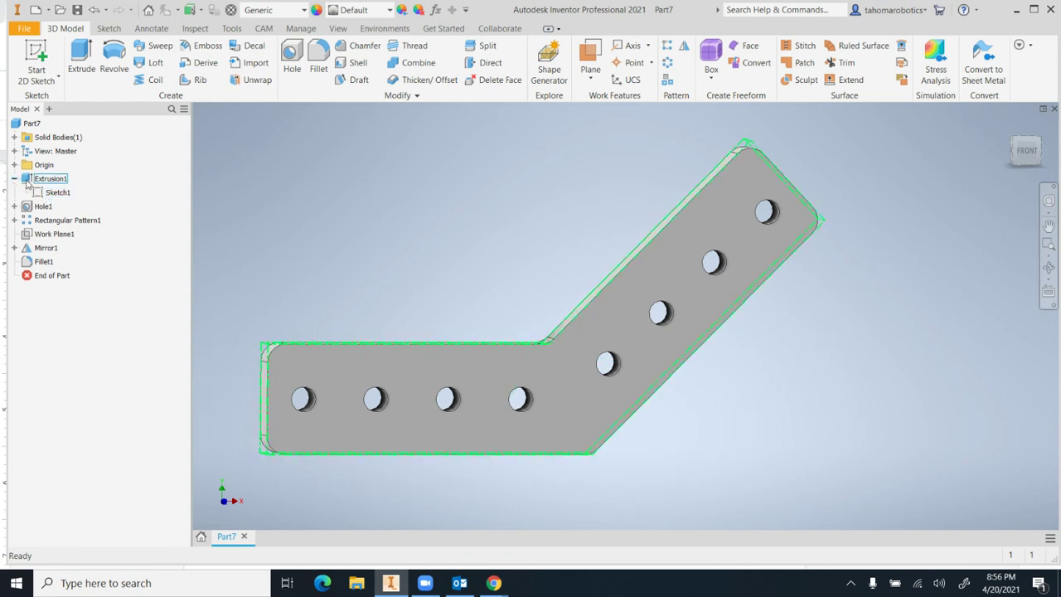
pyautogui.click(14, 178)
pyautogui.click(14, 179)
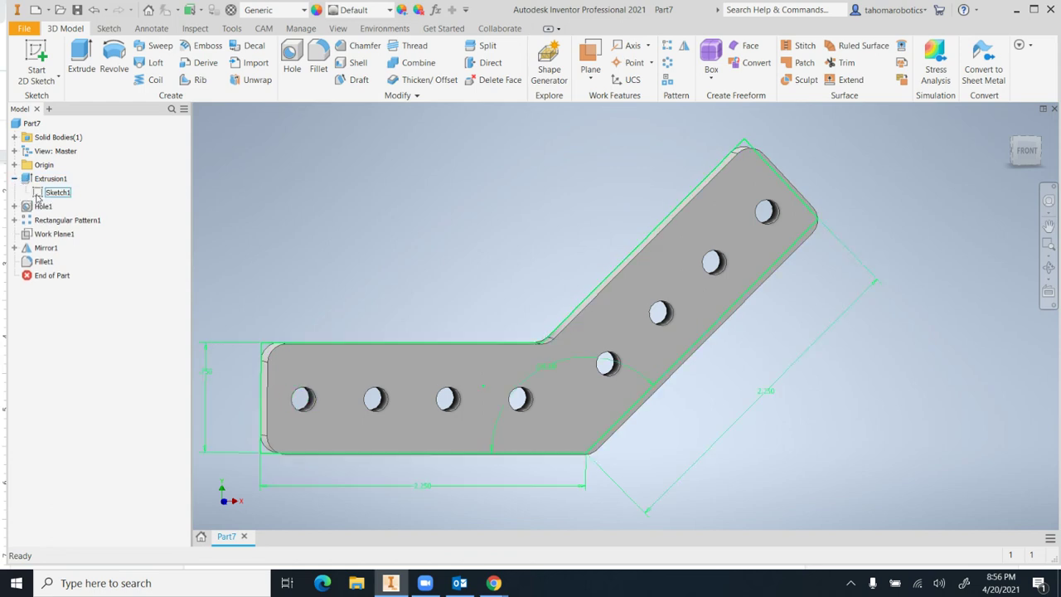
pyautogui.click(55, 192)
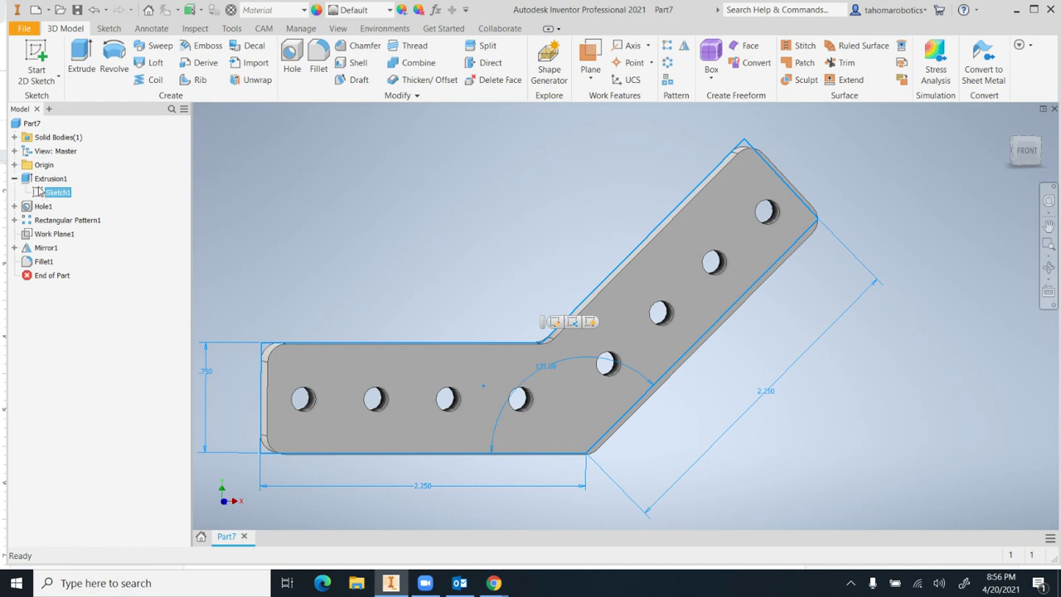
pyautogui.click(49, 179)
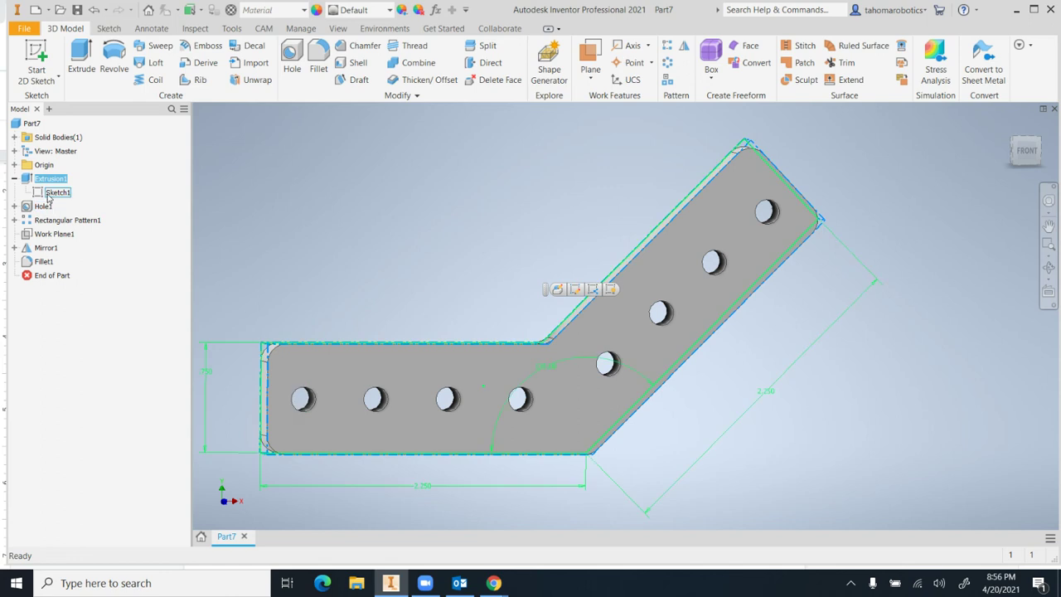
pyautogui.click(43, 180)
pyautogui.click(14, 179)
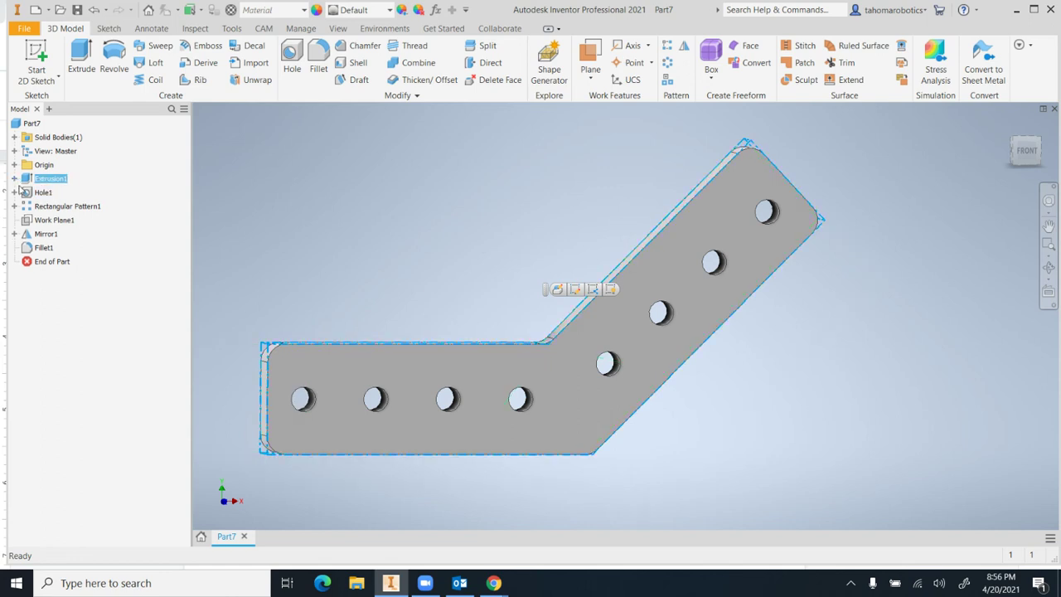
pyautogui.click(14, 192)
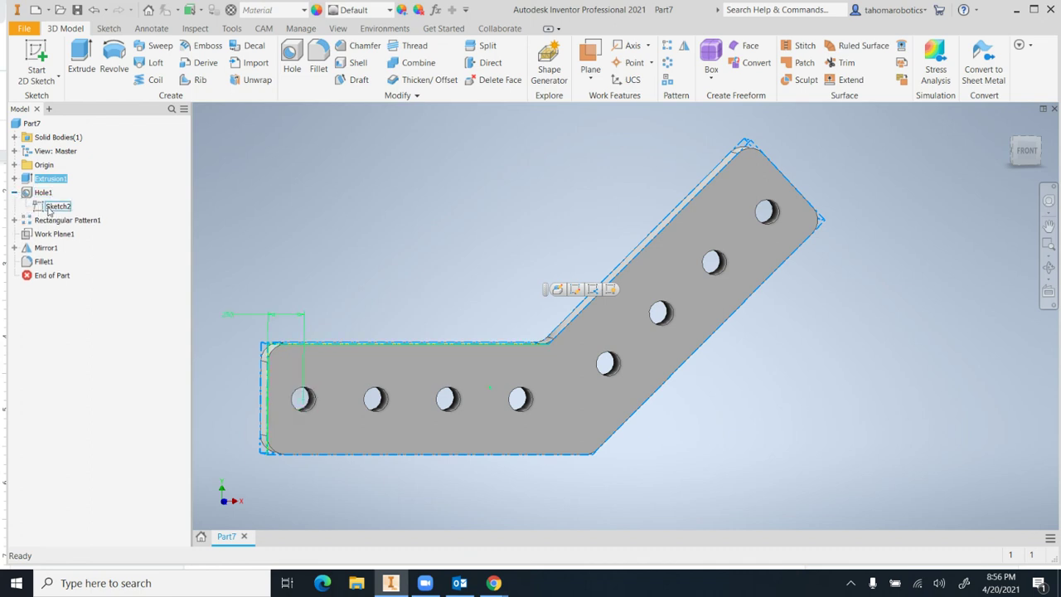
pyautogui.click(14, 179)
pyautogui.click(14, 179)
pyautogui.click(14, 192)
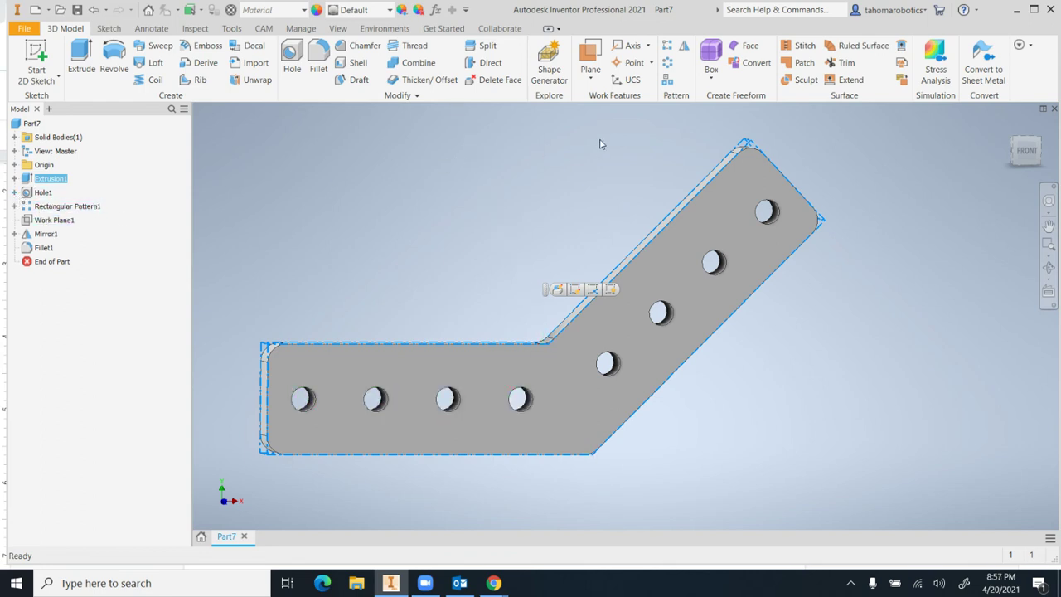